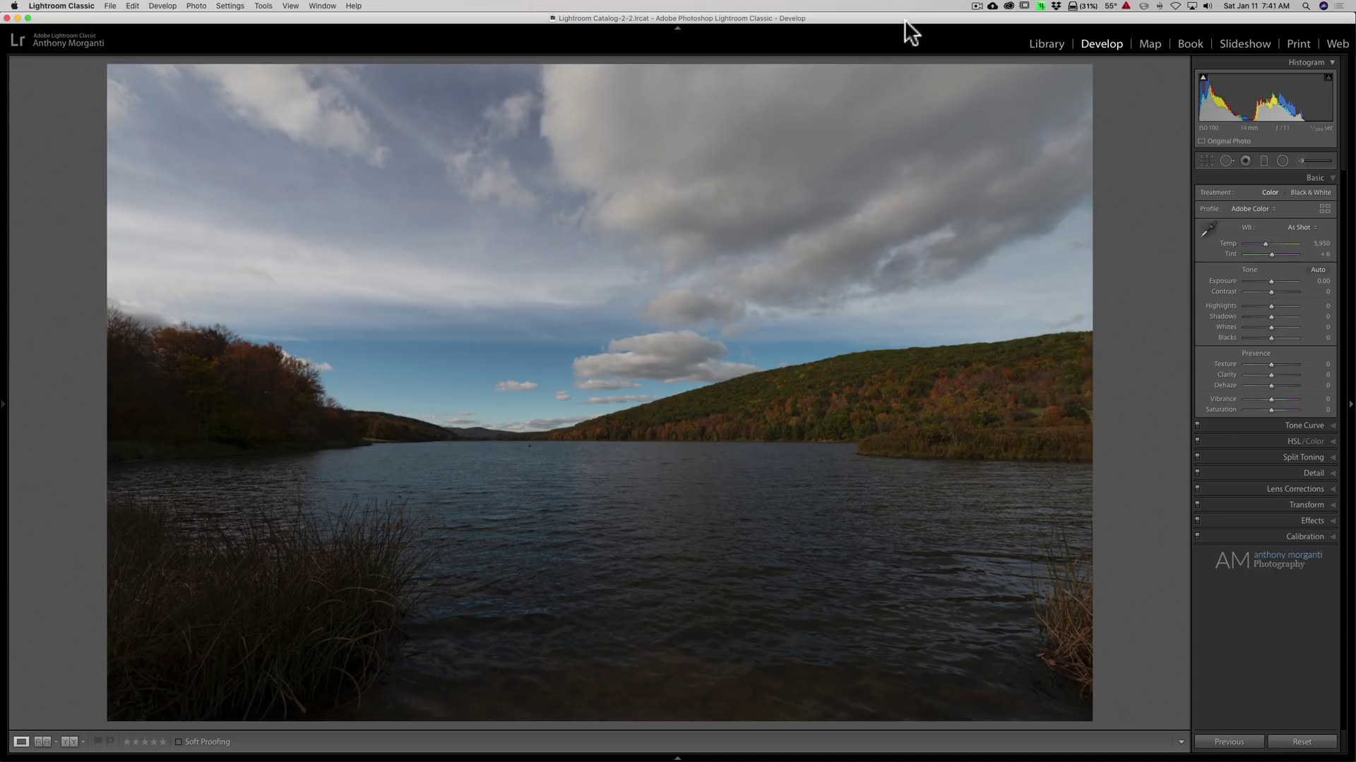
# - Return to the lake photo and set Exposure +0.88 and Highlights +14 from the histogram
pyautogui.click(1052, 43)
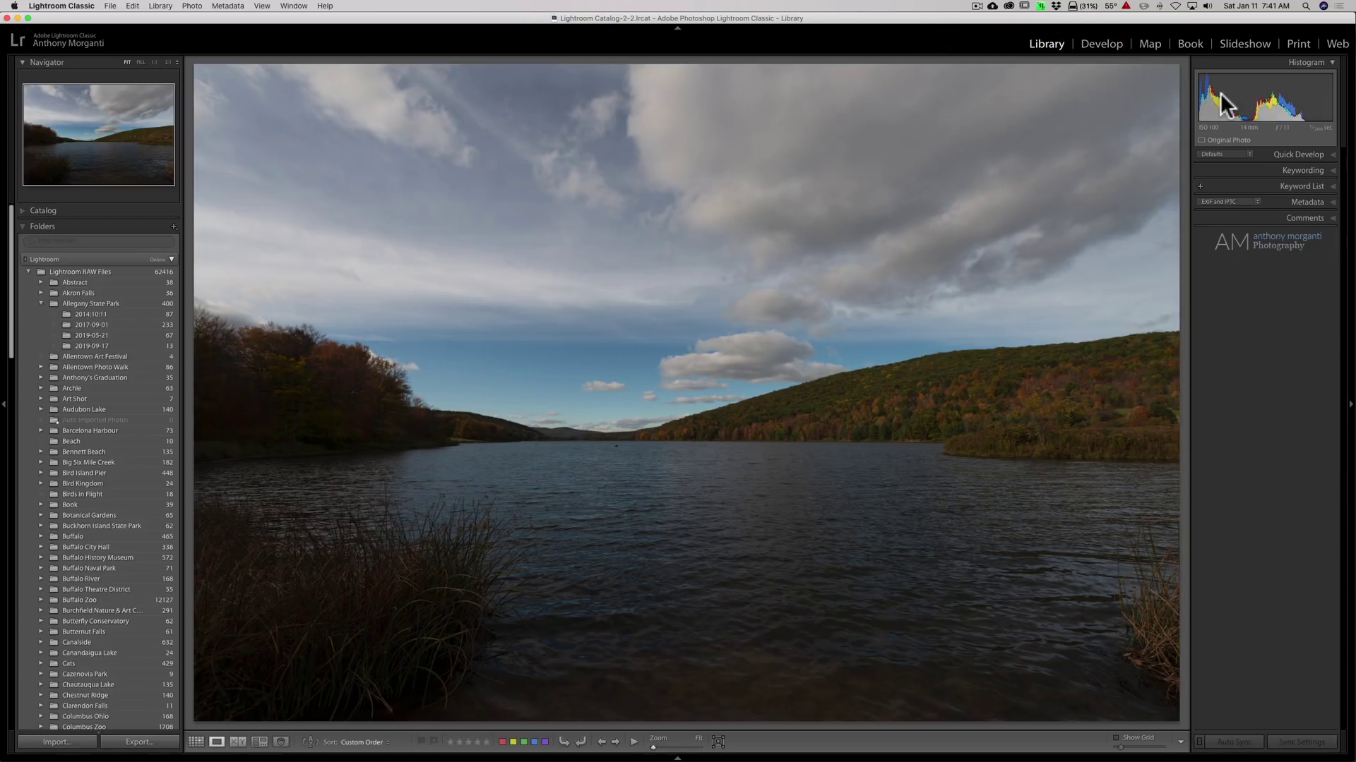
pyautogui.click(1102, 42)
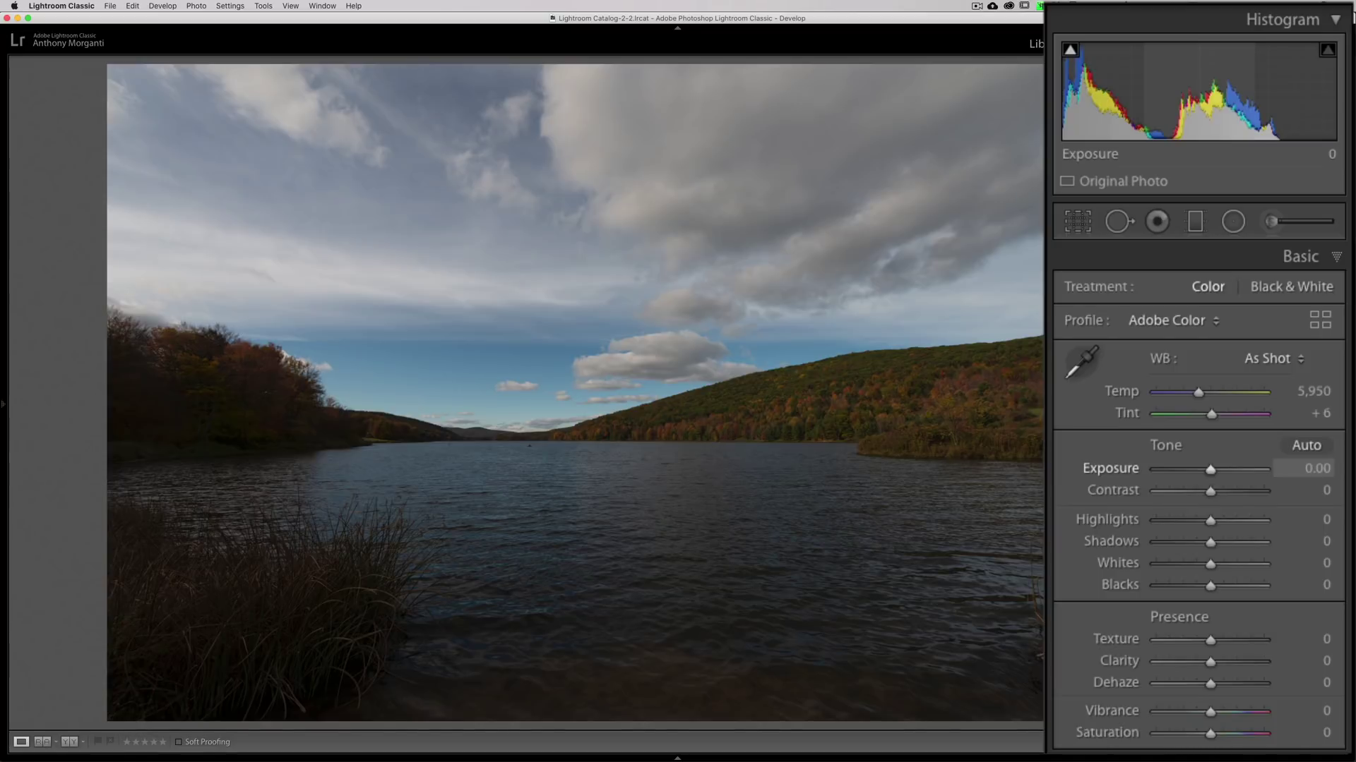
pyautogui.moveTo(1193, 92); pyautogui.dragTo(1245, 92)
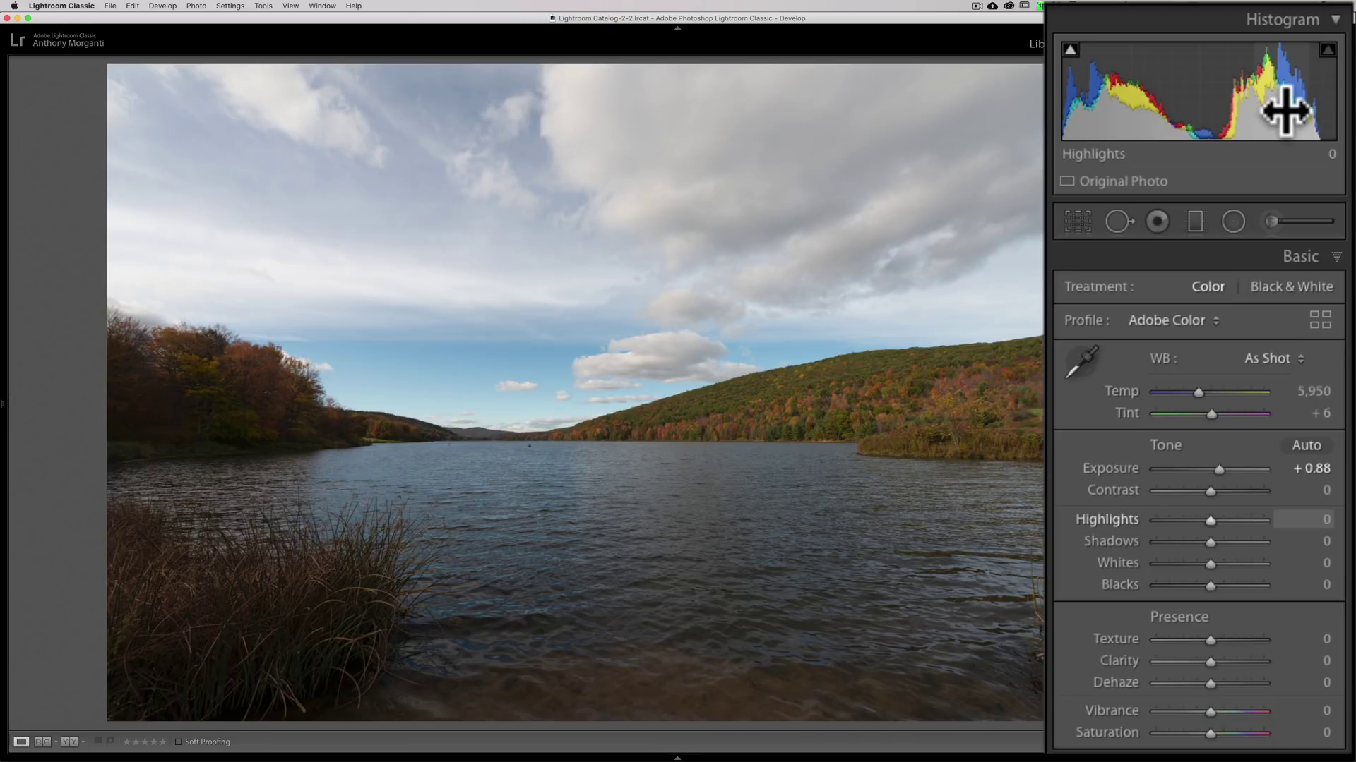
pyautogui.moveTo(1284, 111); pyautogui.dragTo(1294, 110)
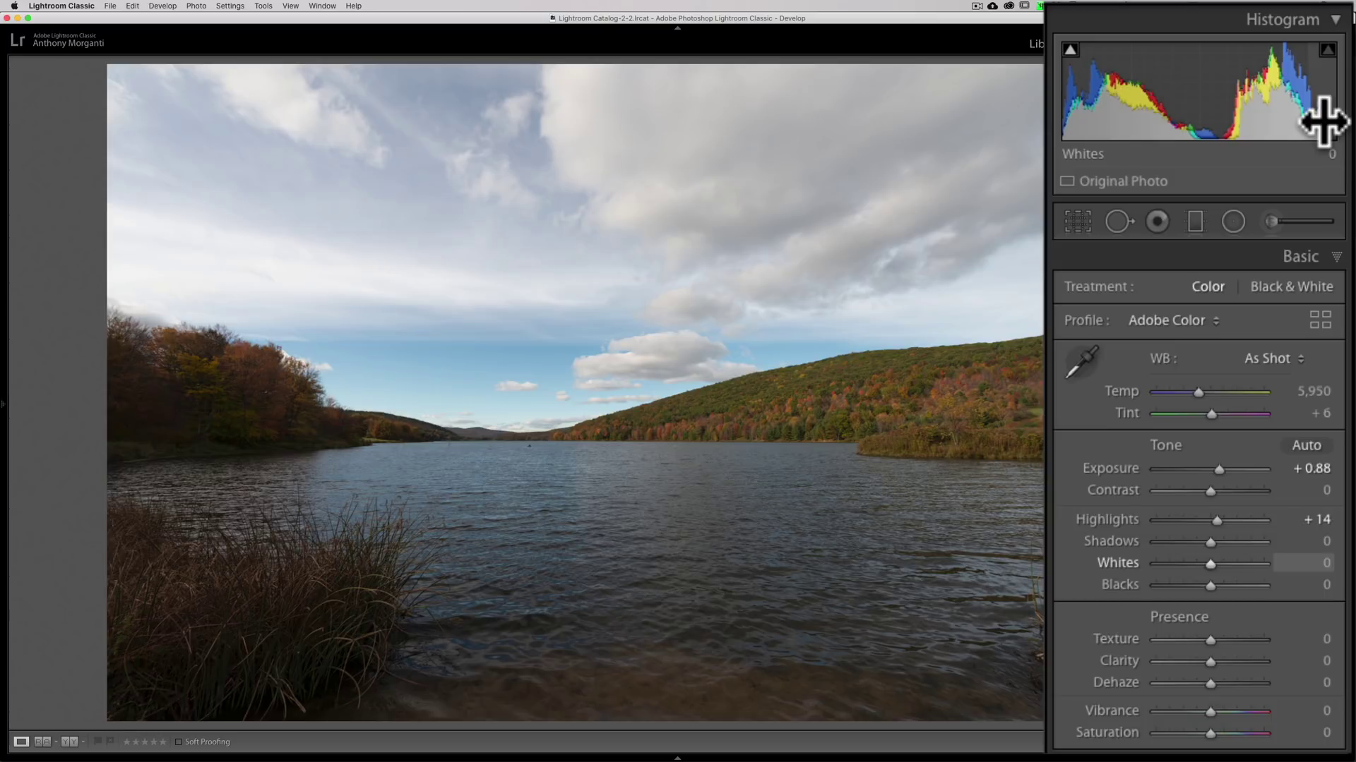
# - Drag the histogram's whites region up, then ease it back, leaving Whites at +48
pyautogui.moveTo(1323, 121)
pyautogui.mouseDown()
pyautogui.moveTo(1354, 122)
pyautogui.moveTo(1331, 121)
pyautogui.moveTo(1323, 100)
pyautogui.mouseUp()
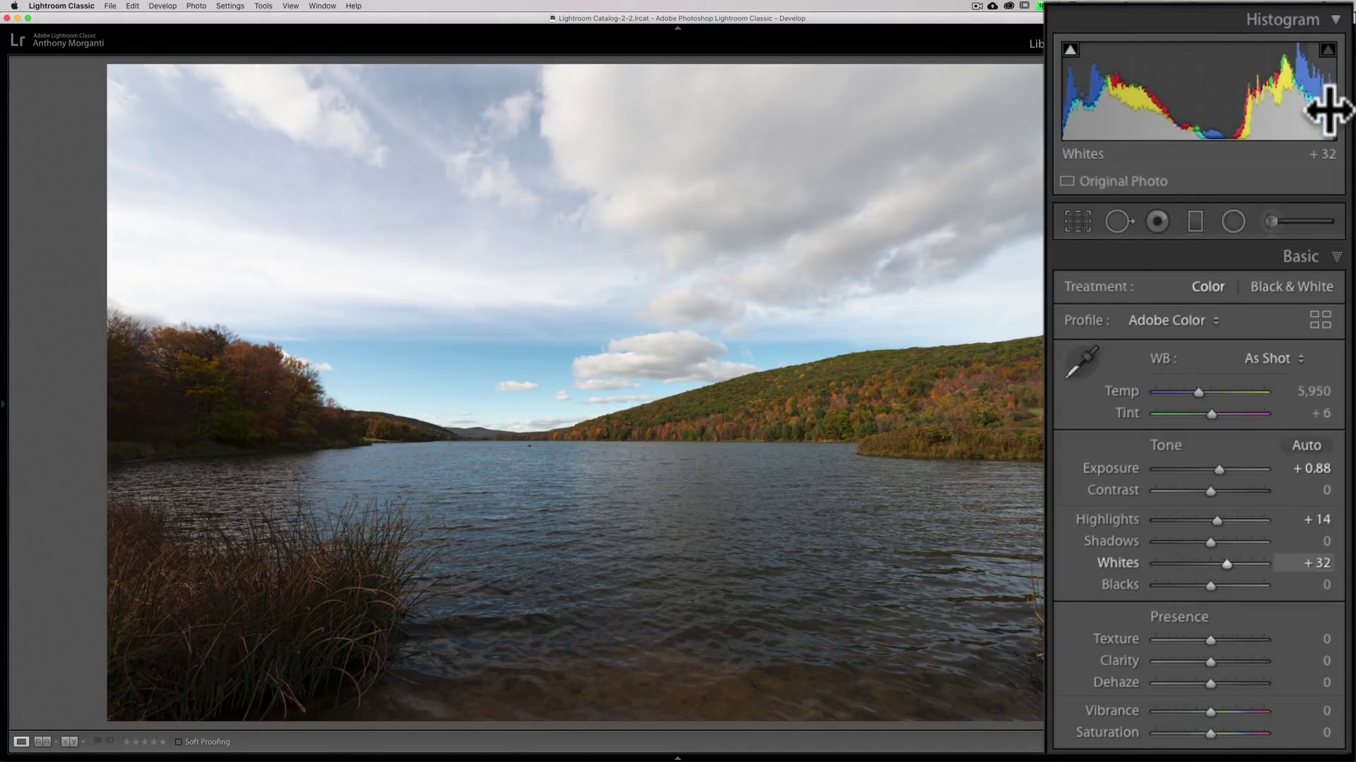
pyautogui.moveTo(1329, 125); pyautogui.dragTo(1338, 125)
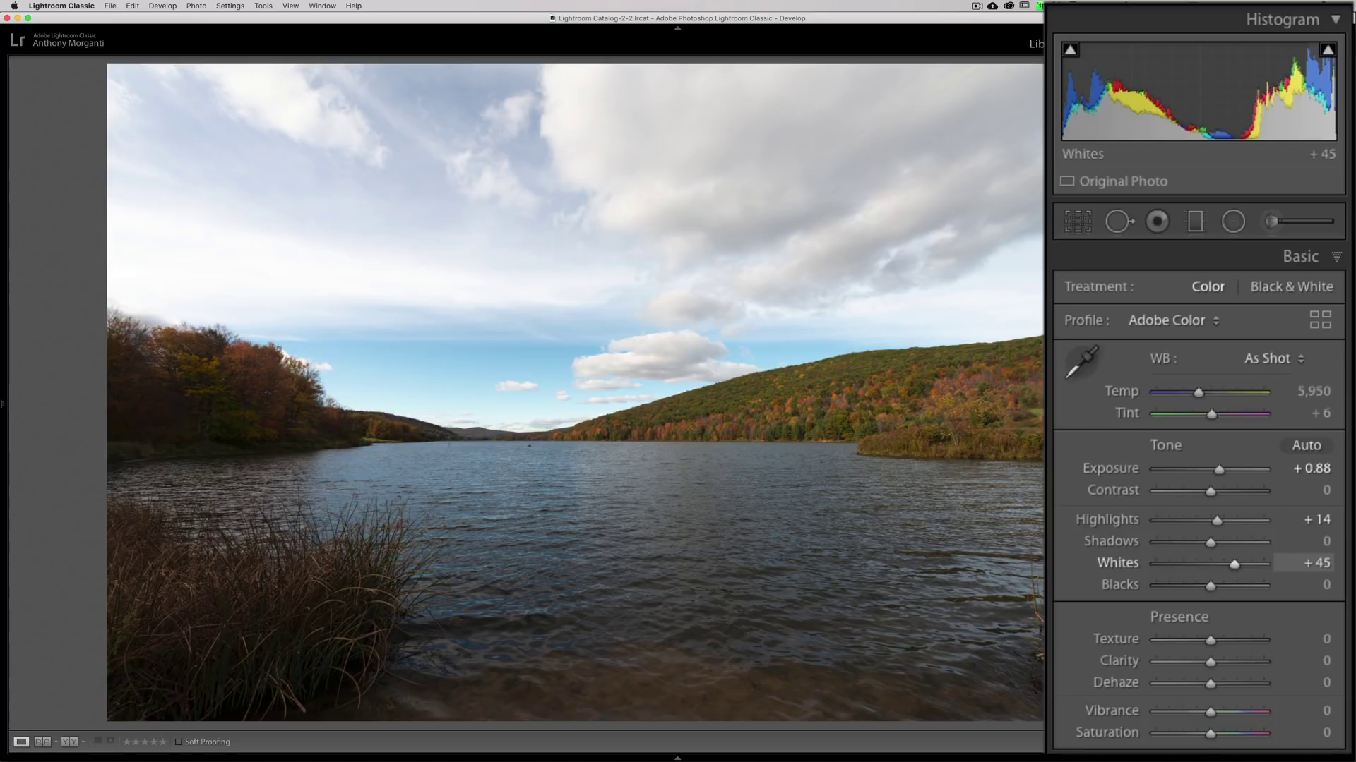
pyautogui.moveTo(1338, 125)
pyautogui.mouseDown()
pyautogui.moveTo(1323, 66)
pyautogui.moveTo(1332, 120)
pyautogui.mouseUp()
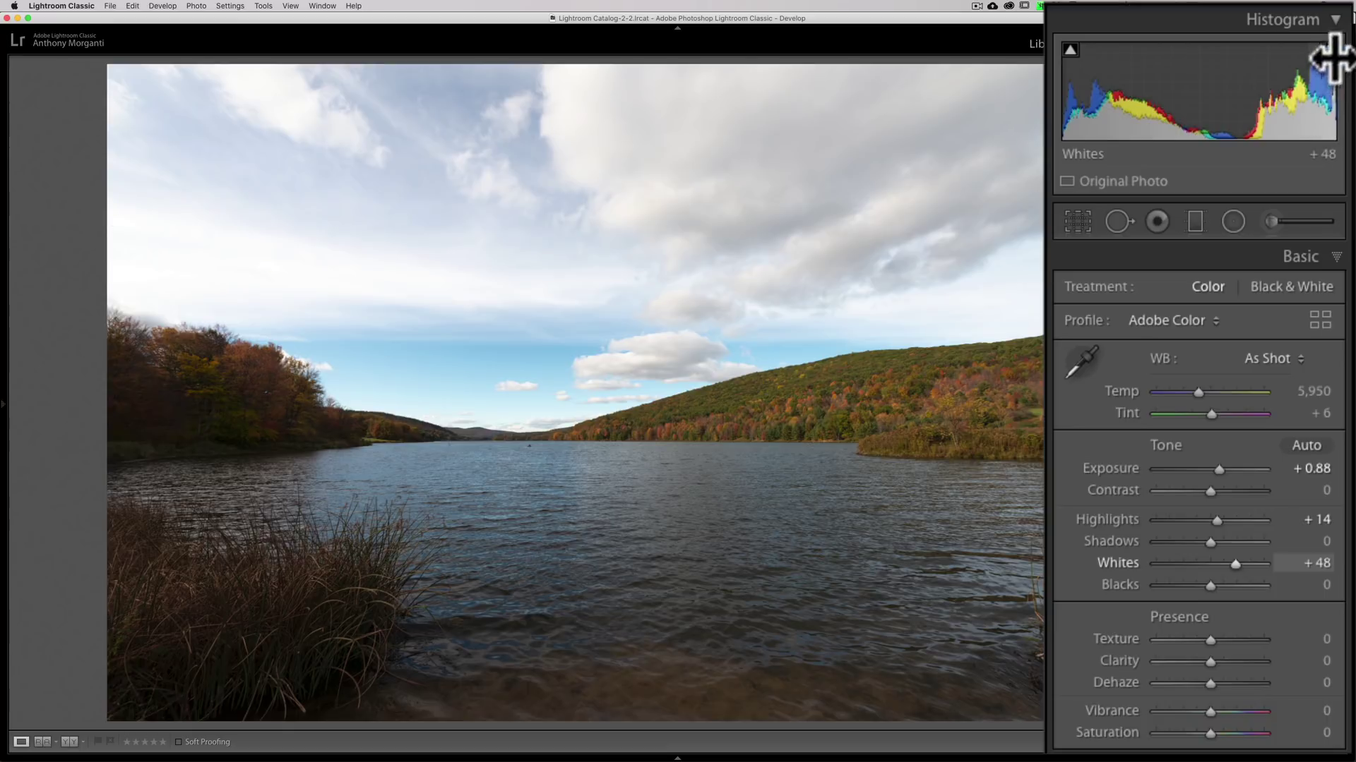
pyautogui.moveTo(1326, 54)
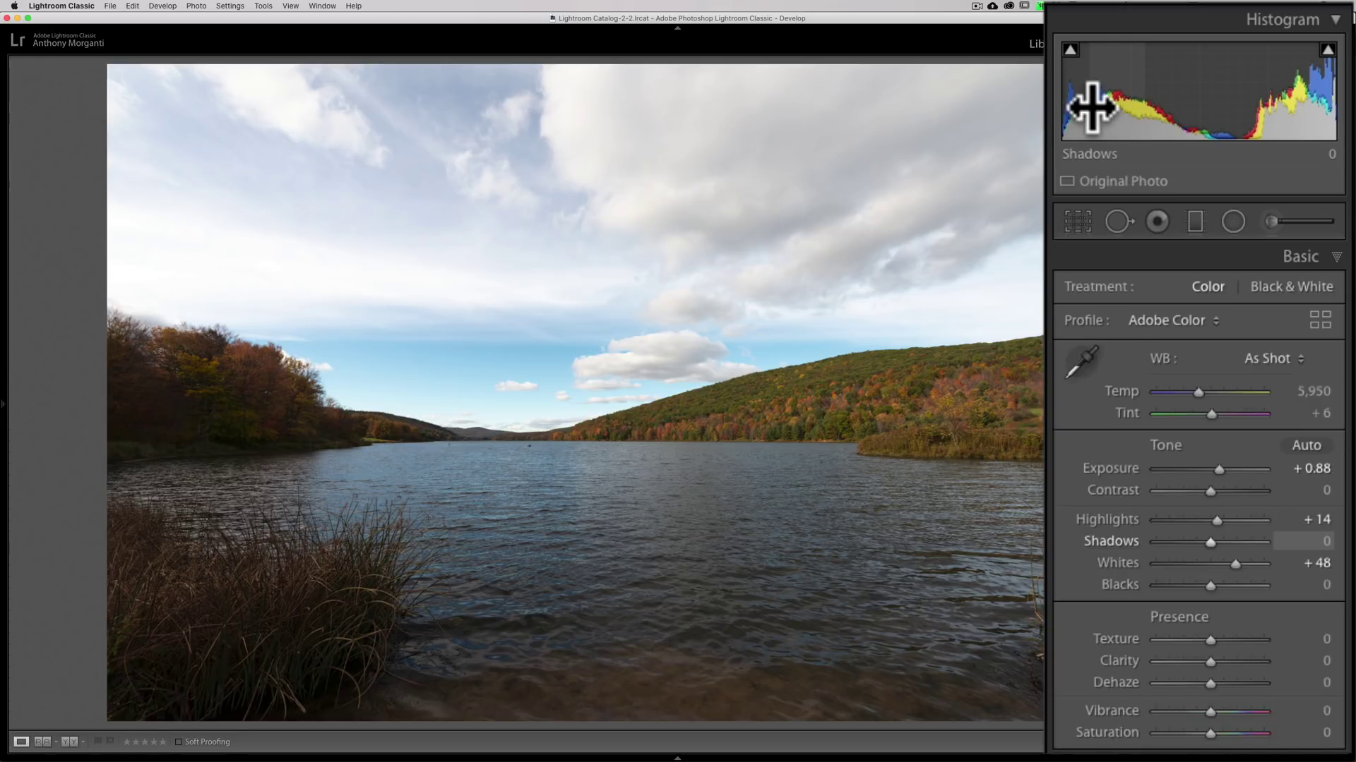
pyautogui.moveTo(1072, 58)
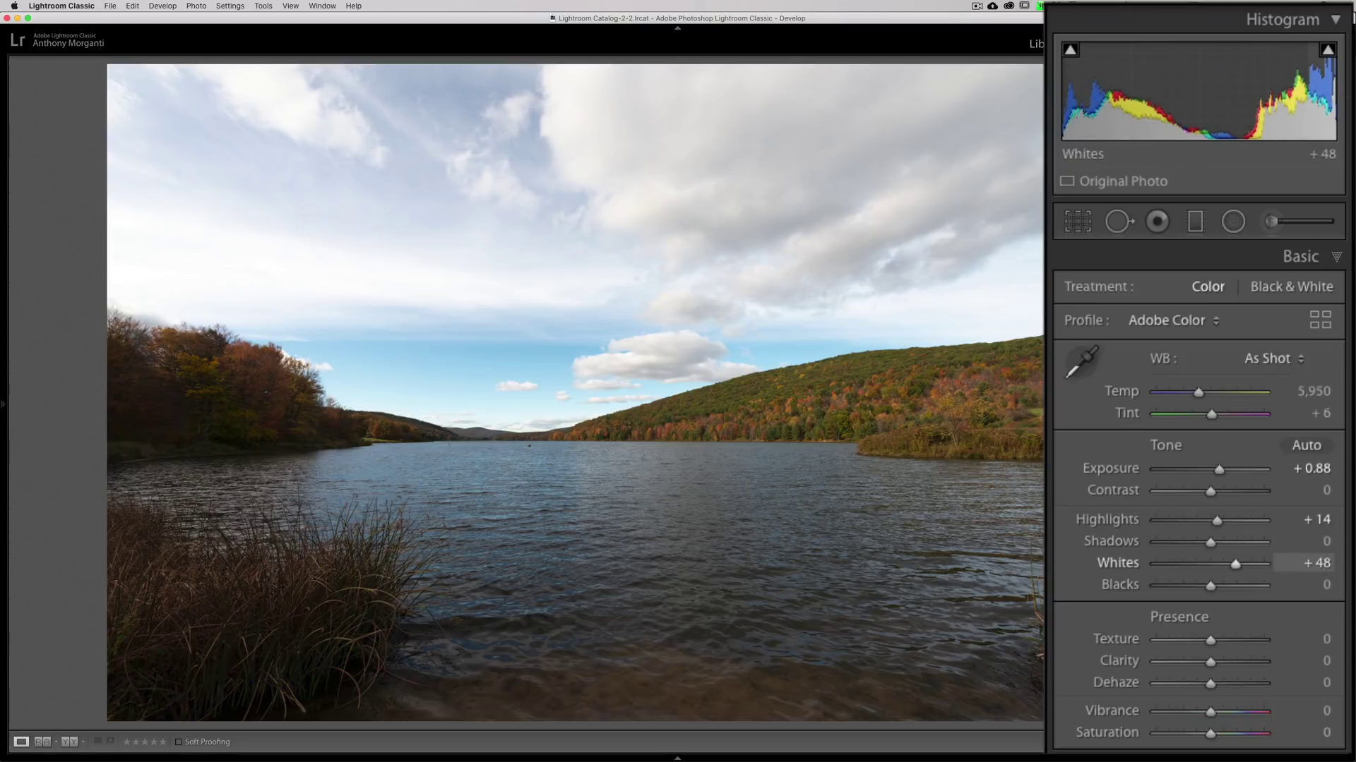
# - Nudge Whites from +48 down to +43 with the arrow keys
pyautogui.press('Down')
pyautogui.press('Down')
pyautogui.press('Down')
pyautogui.press('Down')
pyautogui.press('Down')
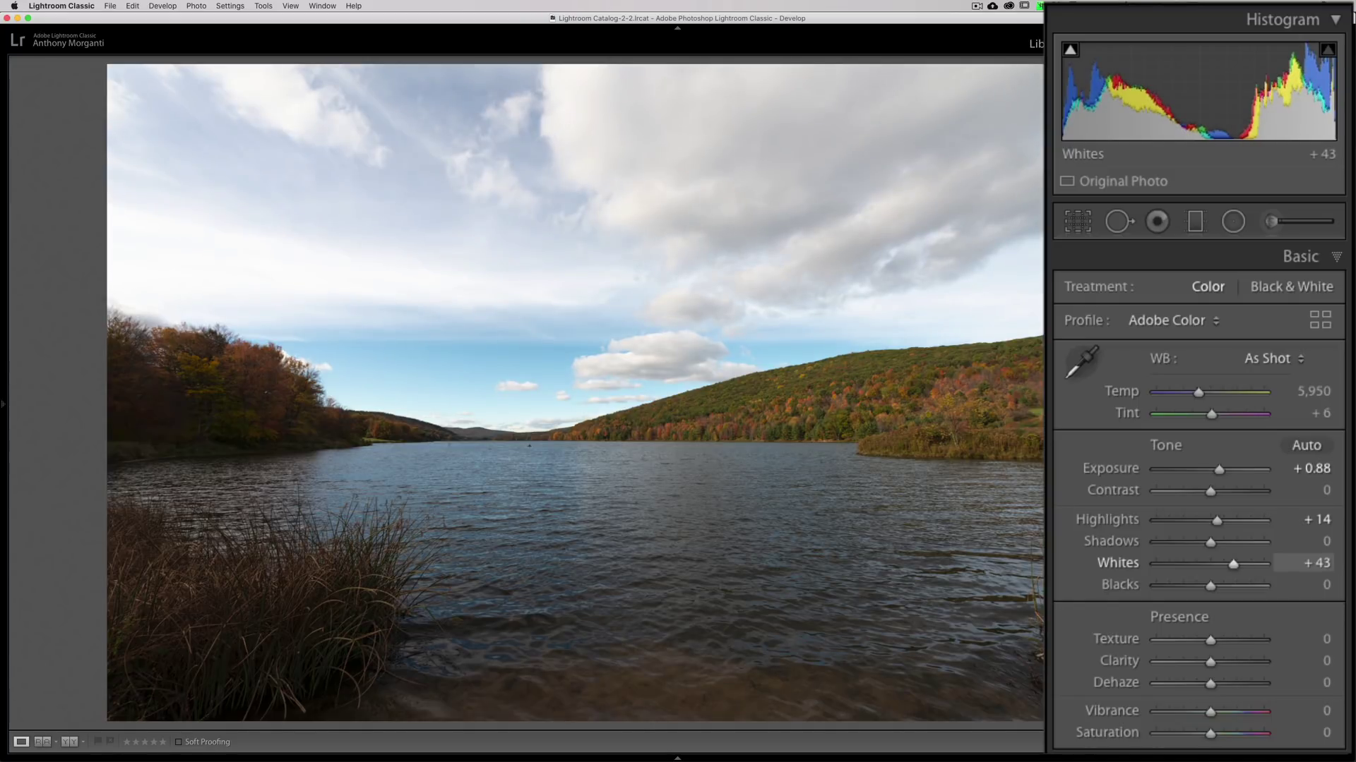
pyautogui.press('Up')
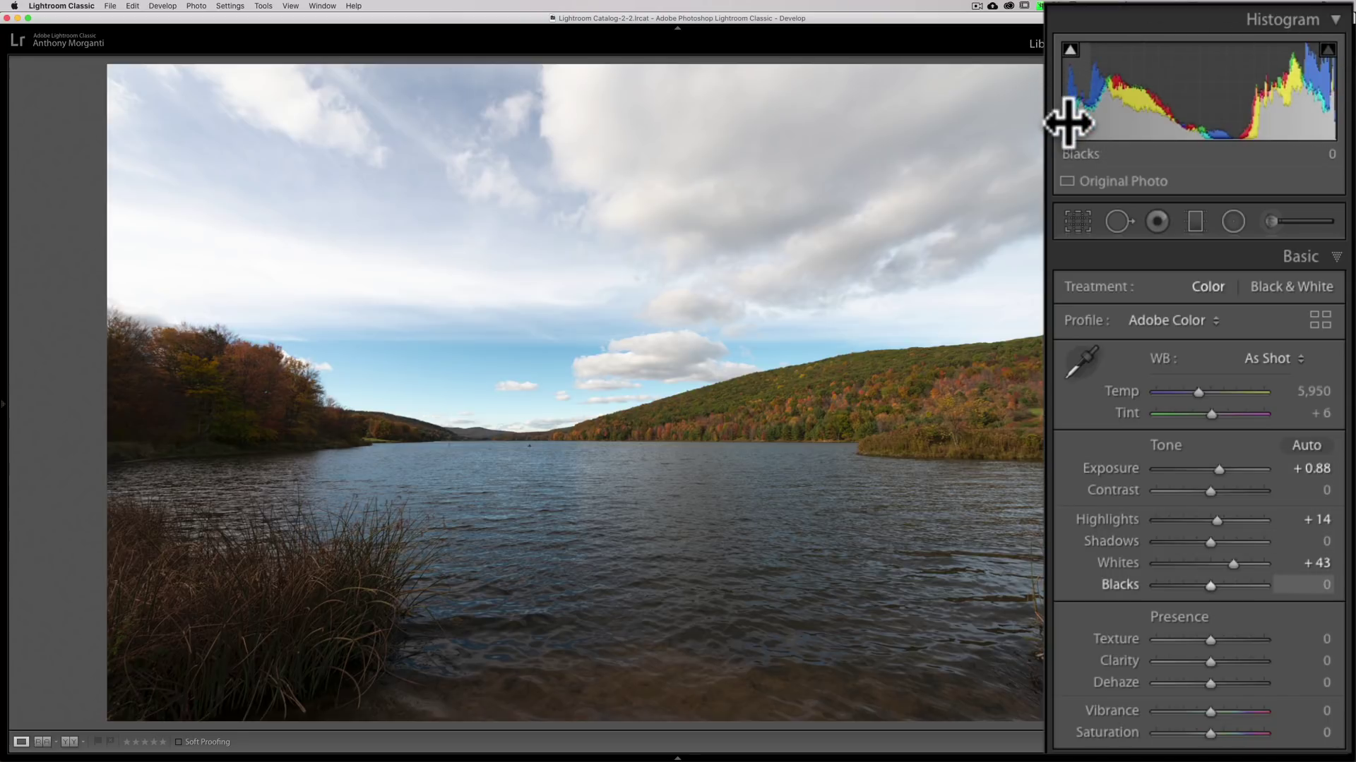
# - Raise Blacks from 0 to +23 using the histogram and the Blacks slider
pyautogui.moveTo(1087, 91); pyautogui.dragTo(1119, 92)
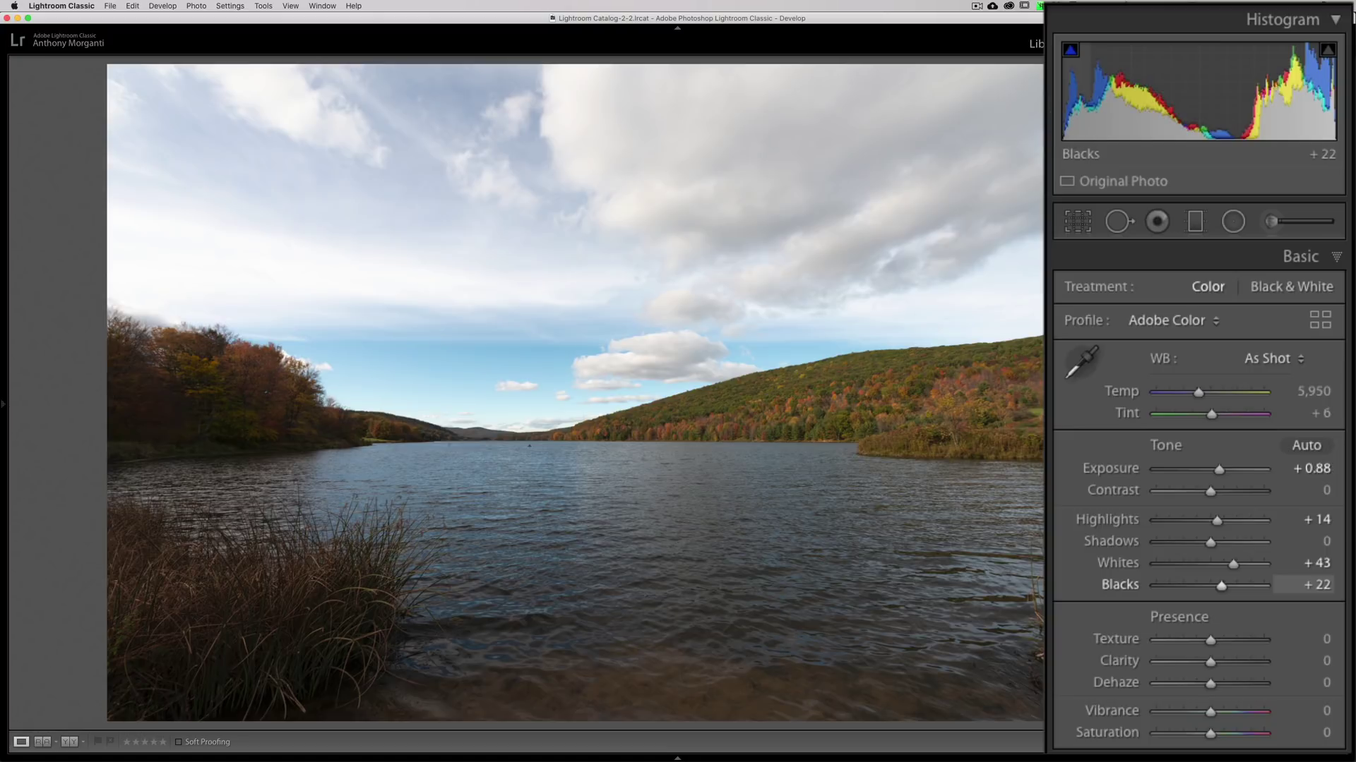
pyautogui.moveTo(1123, 92); pyautogui.dragTo(1123, 92)
pyautogui.moveTo(1078, 115); pyautogui.dragTo(1079, 116)
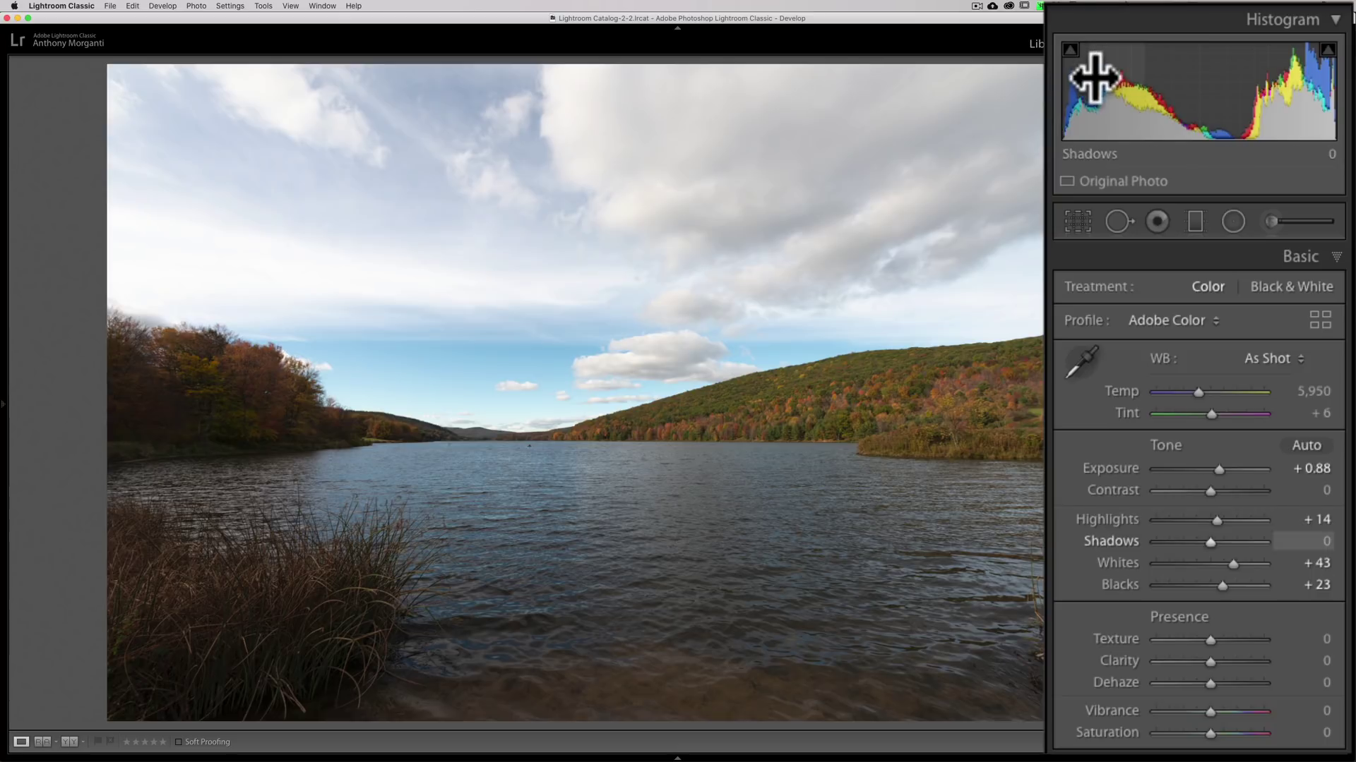
# - Drop Blacks from +23 to +8 and raise Whites from +43 to +53 in the histogram
pyautogui.moveTo(1077, 123); pyautogui.dragTo(1052, 124)
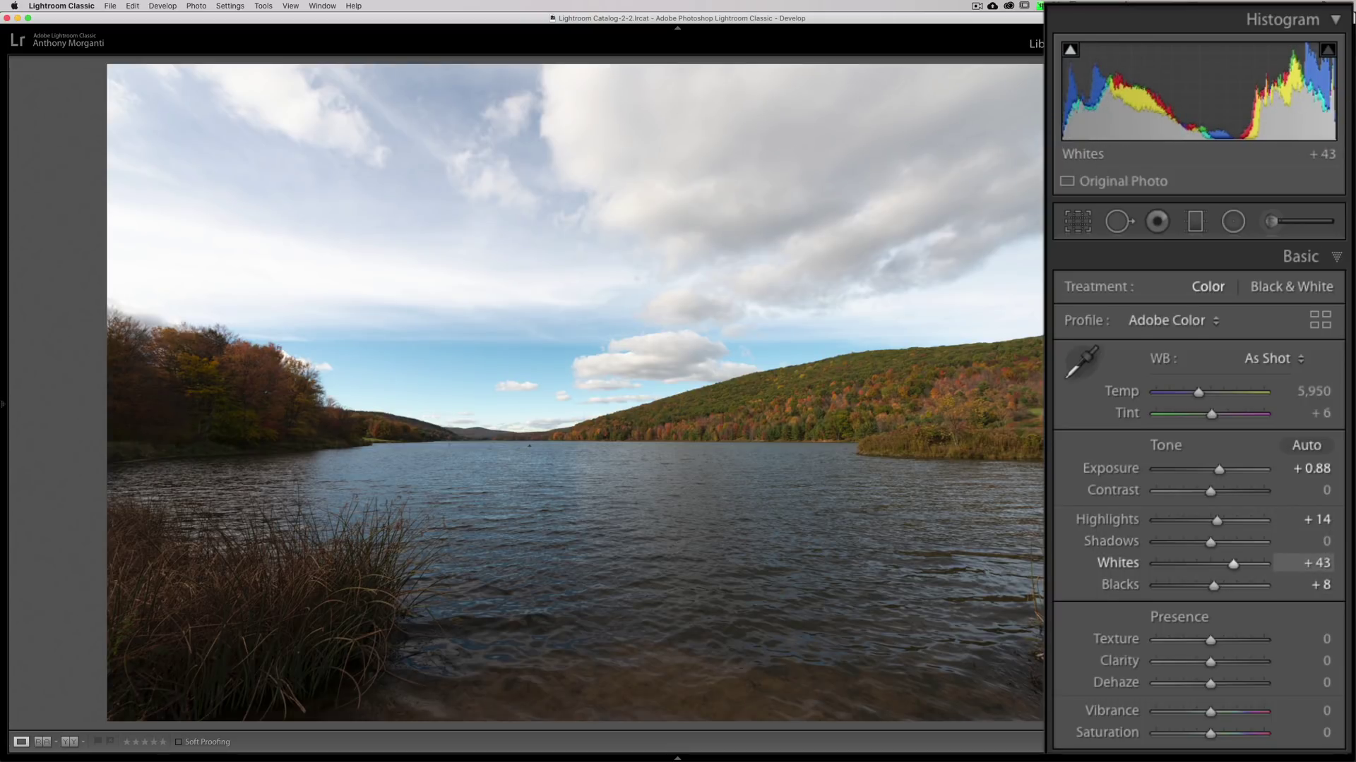
pyautogui.moveTo(1328, 119); pyautogui.dragTo(1340, 119)
pyautogui.moveTo(1071, 58)
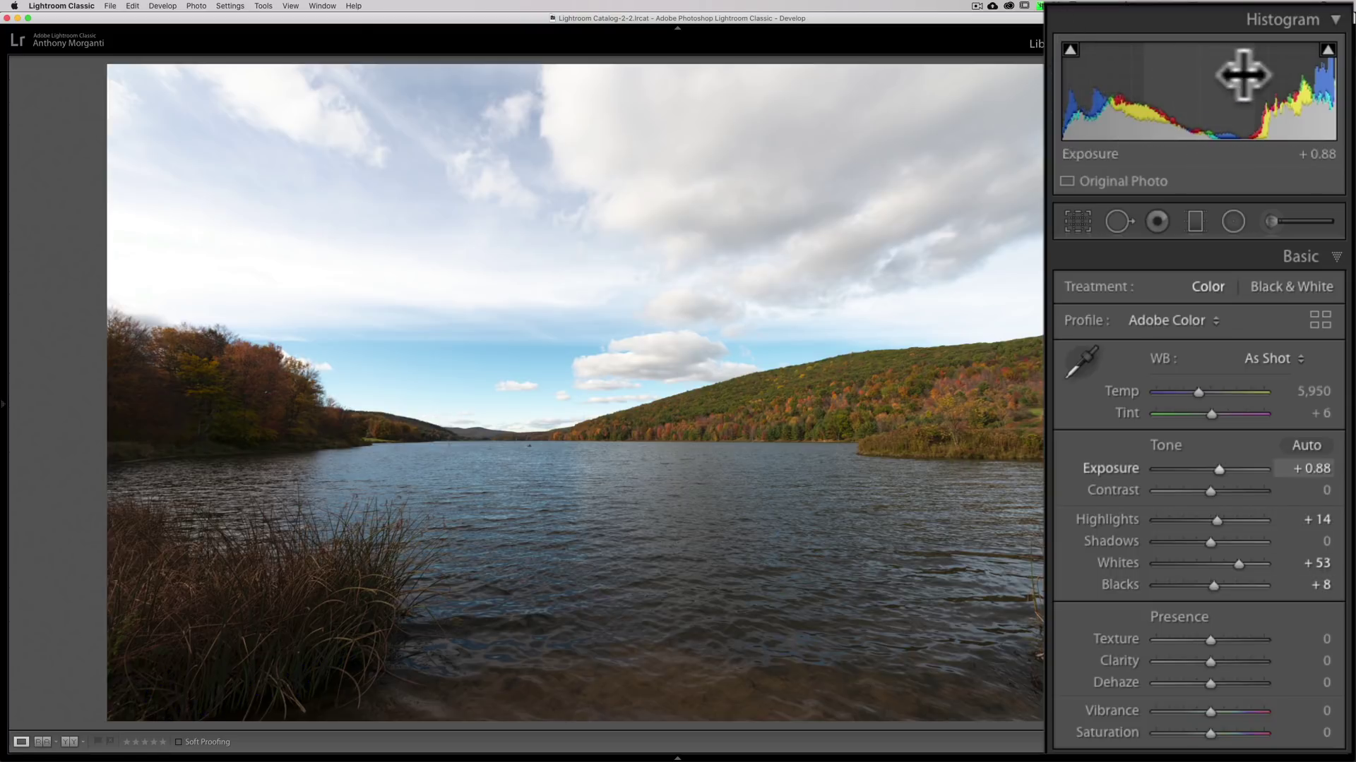
pyautogui.moveTo(1325, 55)
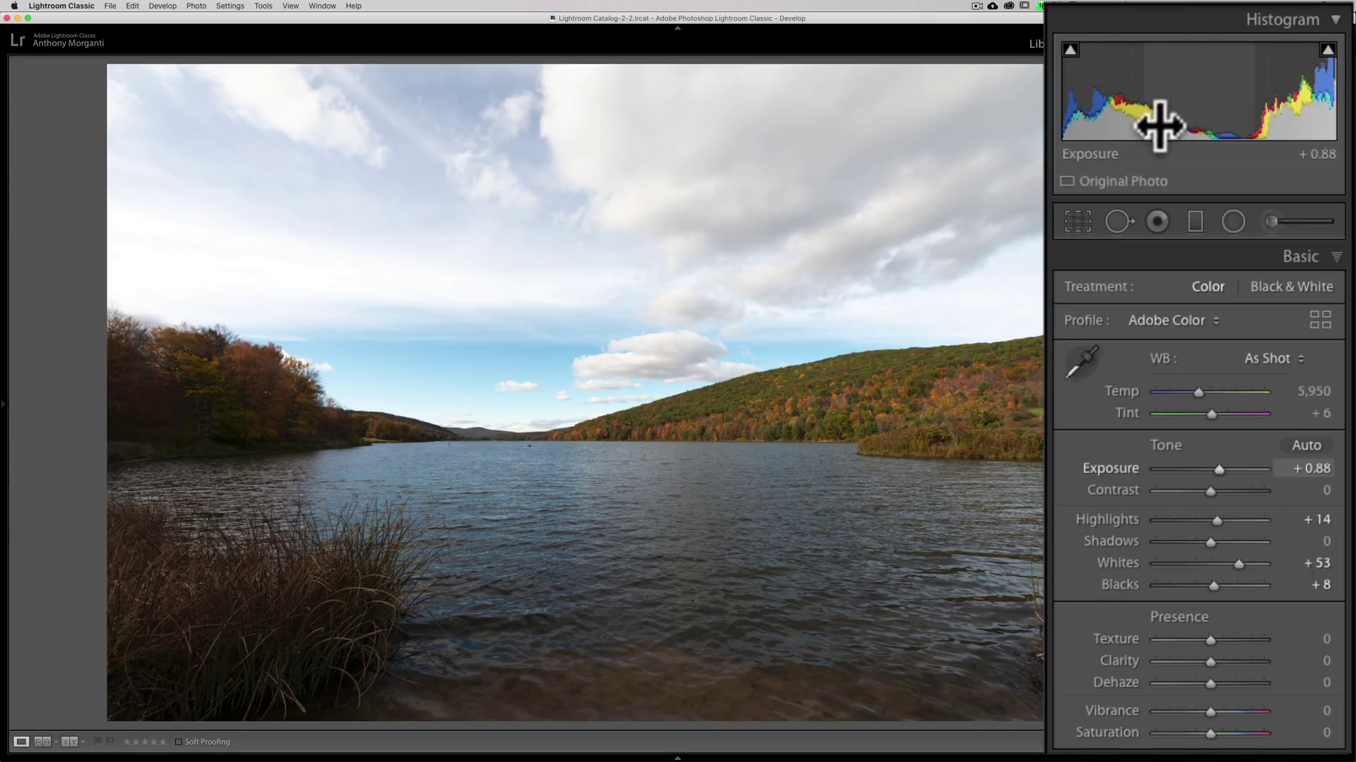
# - Toggle both clipping warnings off and on, finishing with shadow and highlight overlays shown
pyautogui.click(1069, 52)
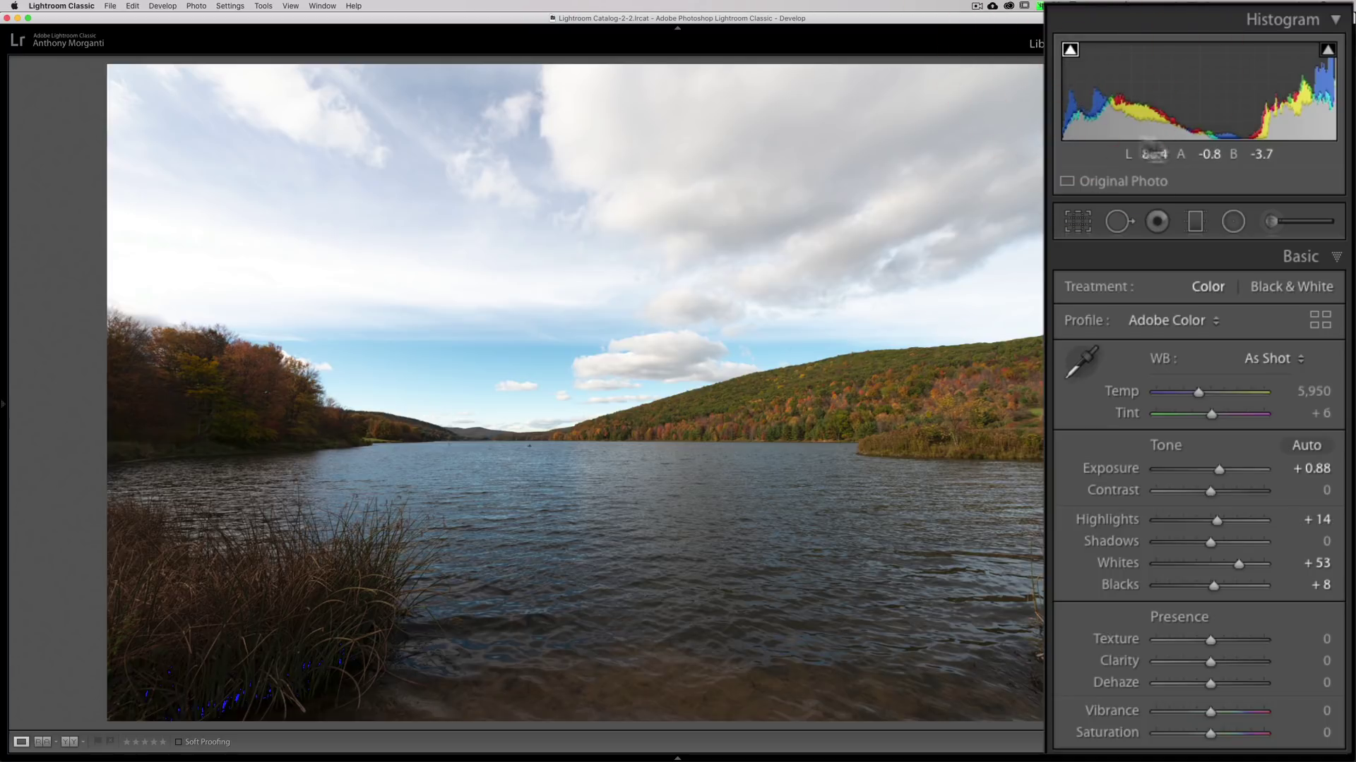
pyautogui.click(1327, 50)
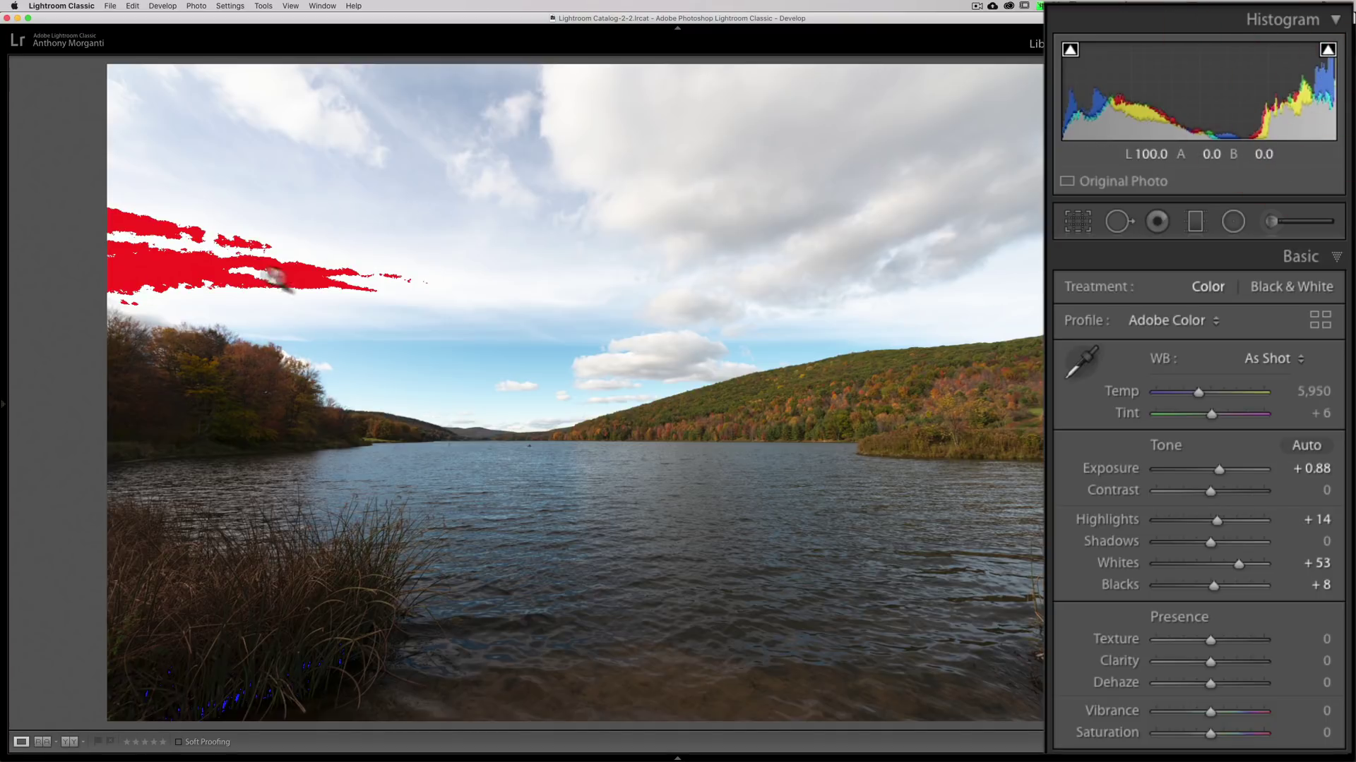
pyautogui.click(1070, 49)
pyautogui.click(1328, 49)
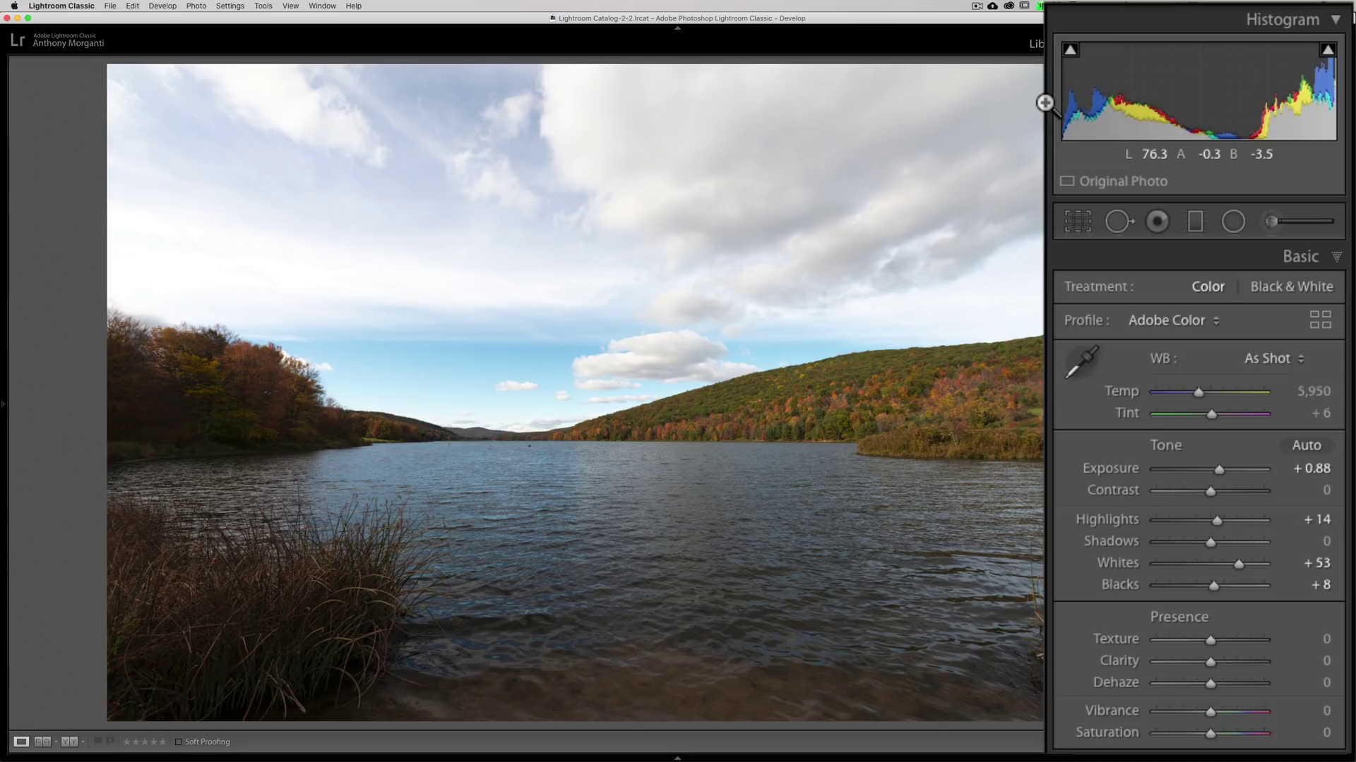
pyautogui.press('j')
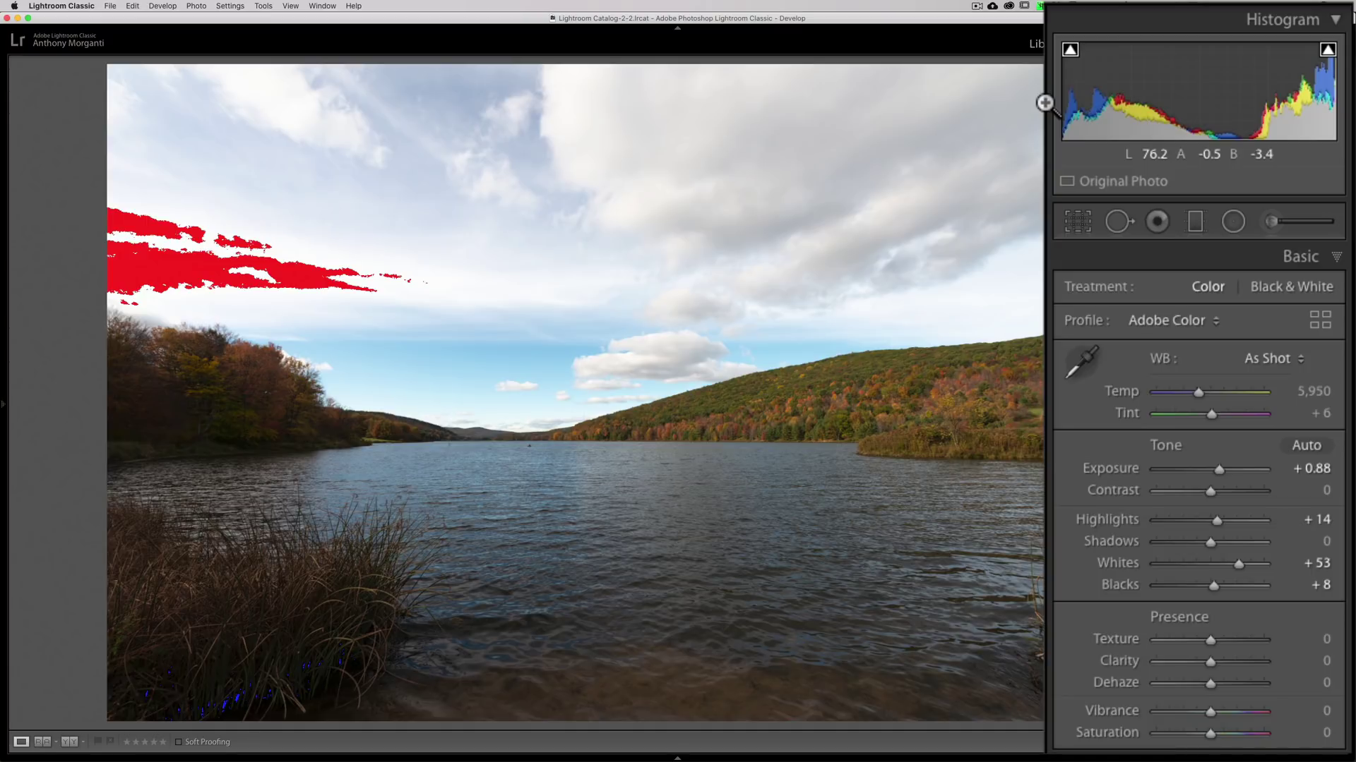
pyautogui.press('j')
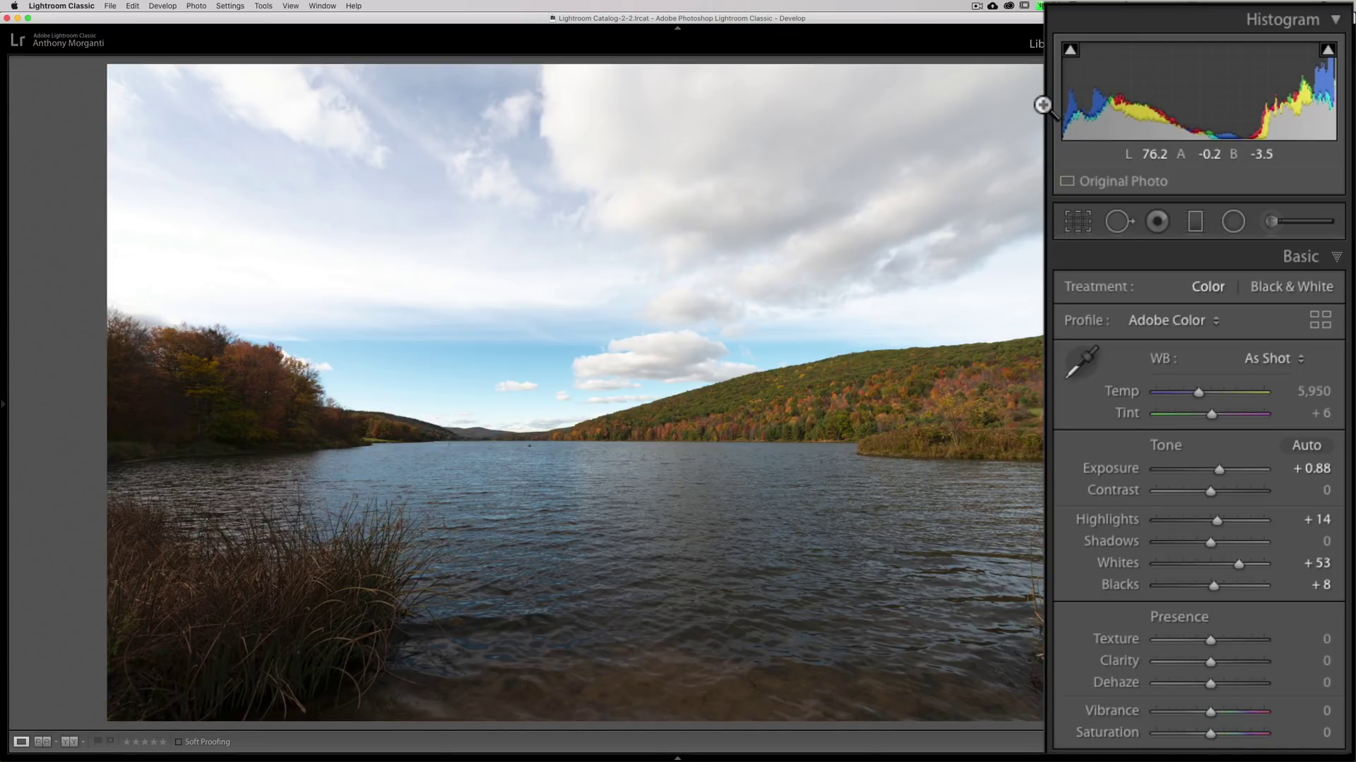
pyautogui.press('j')
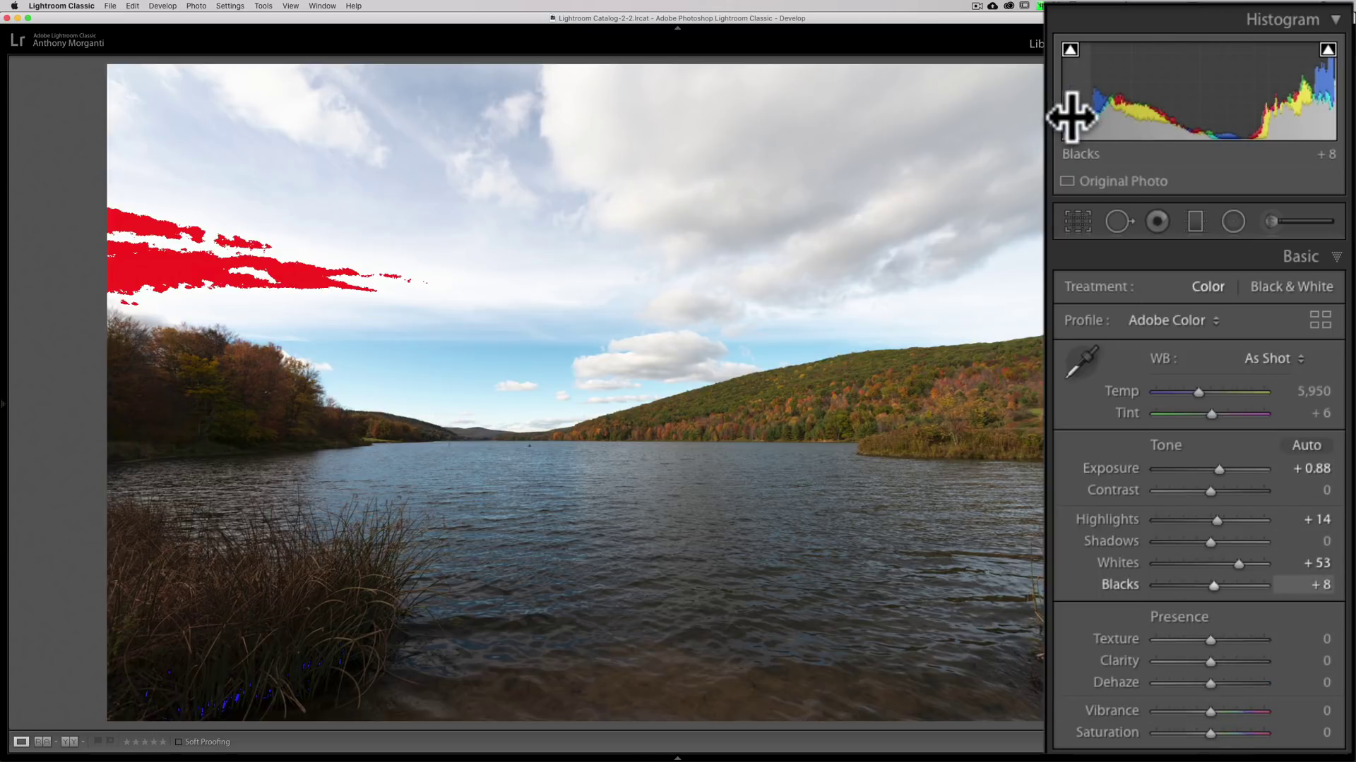
# - Raise Blacks to +24 and lower Whites to +43 until the sky stops clipping
pyautogui.moveTo(1073, 117)
pyautogui.mouseDown()
pyautogui.moveTo(1125, 117)
pyautogui.moveTo(1097, 117)
pyautogui.mouseUp()
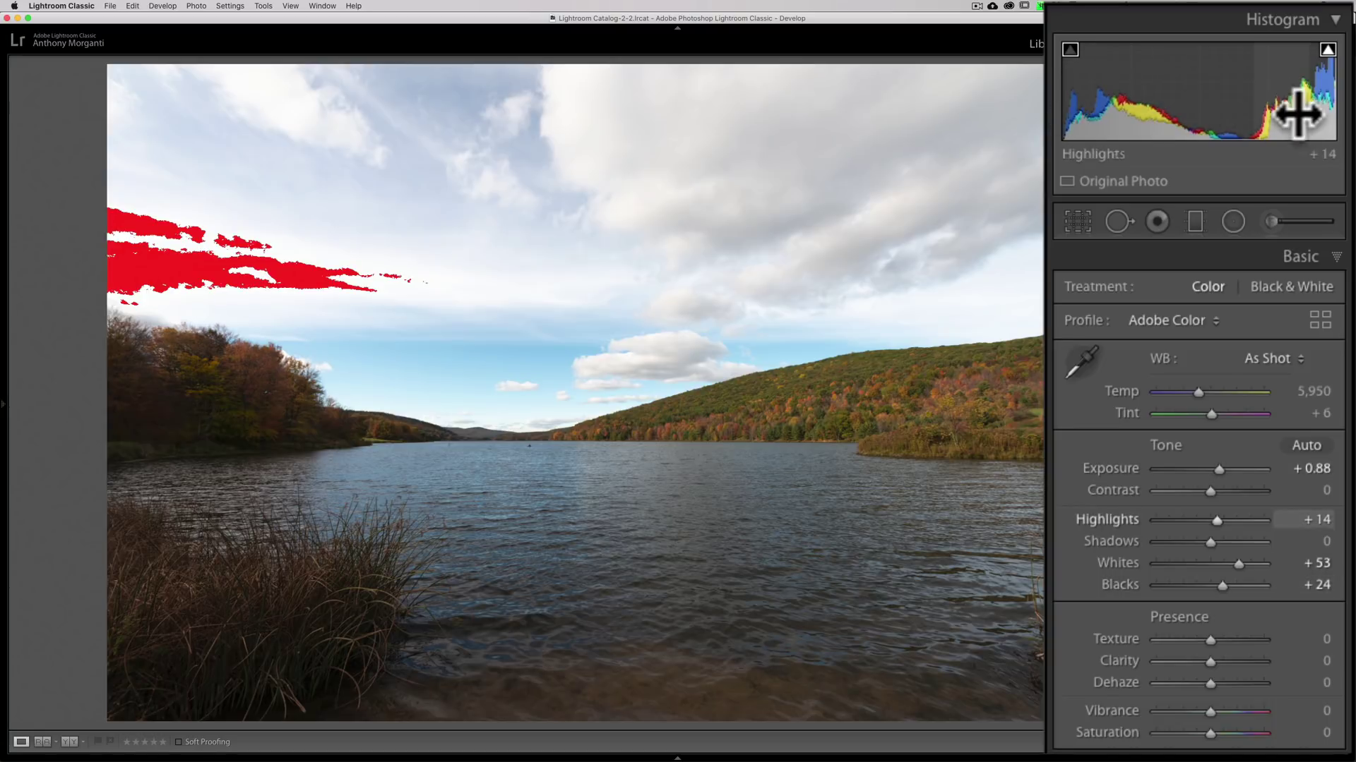
pyautogui.moveTo(1331, 121); pyautogui.dragTo(1317, 121)
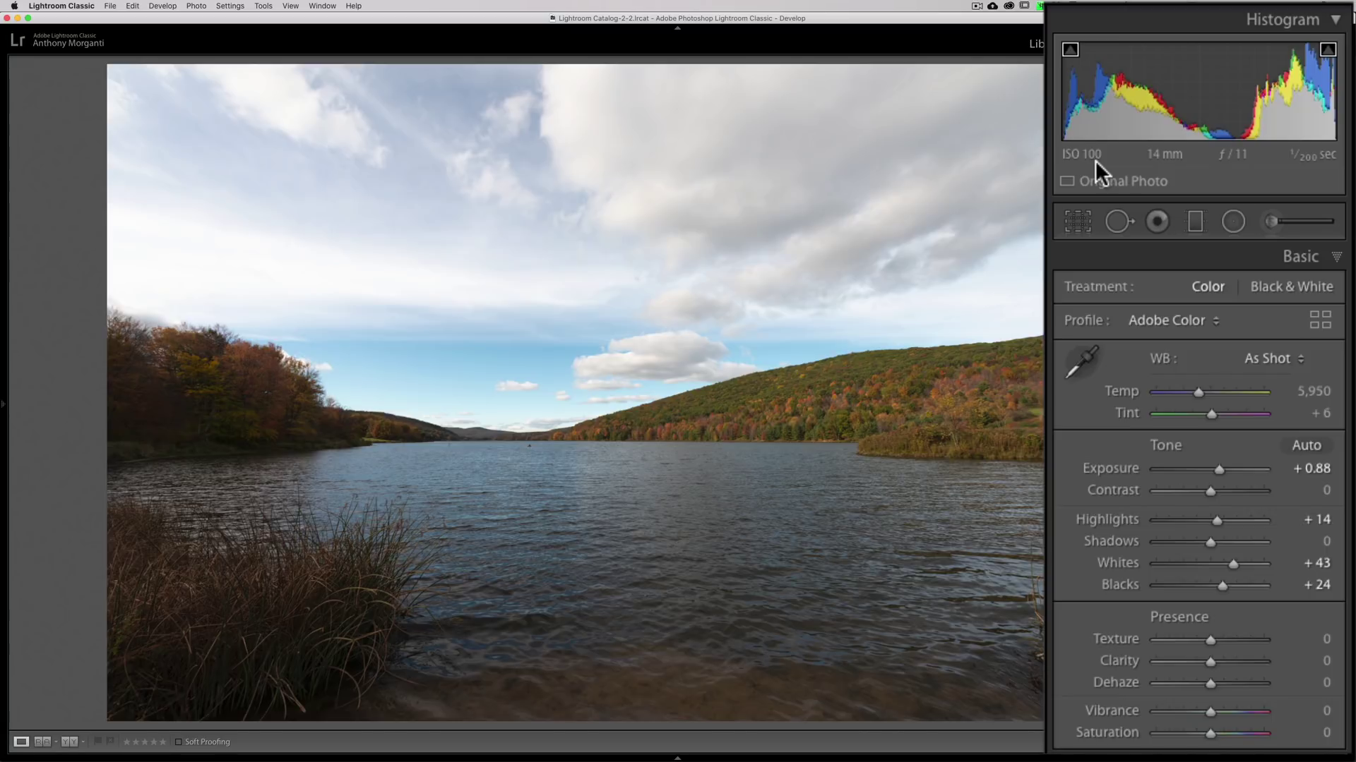
# - Show clipping warnings with J and readjust Blacks back to +24
pyautogui.press('j')
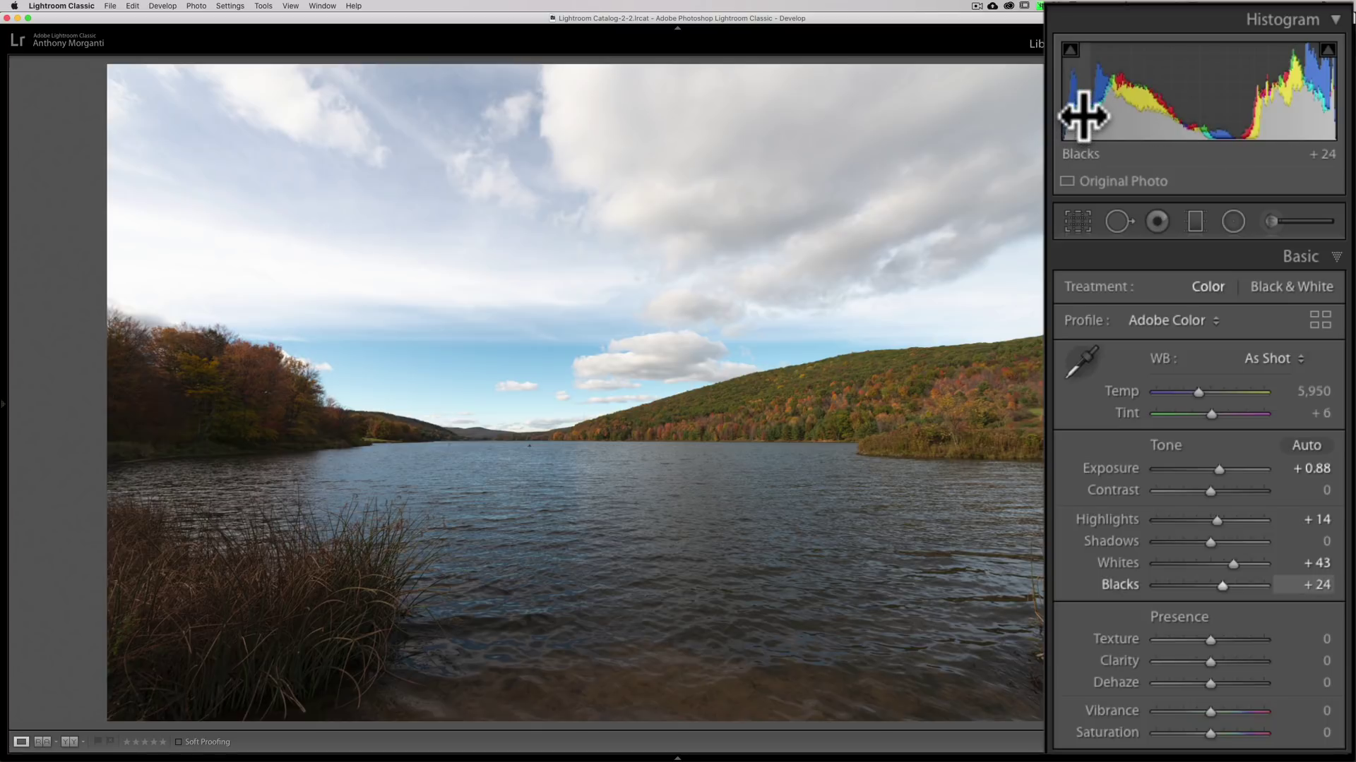
pyautogui.moveTo(1101, 99); pyautogui.dragTo(1094, 99)
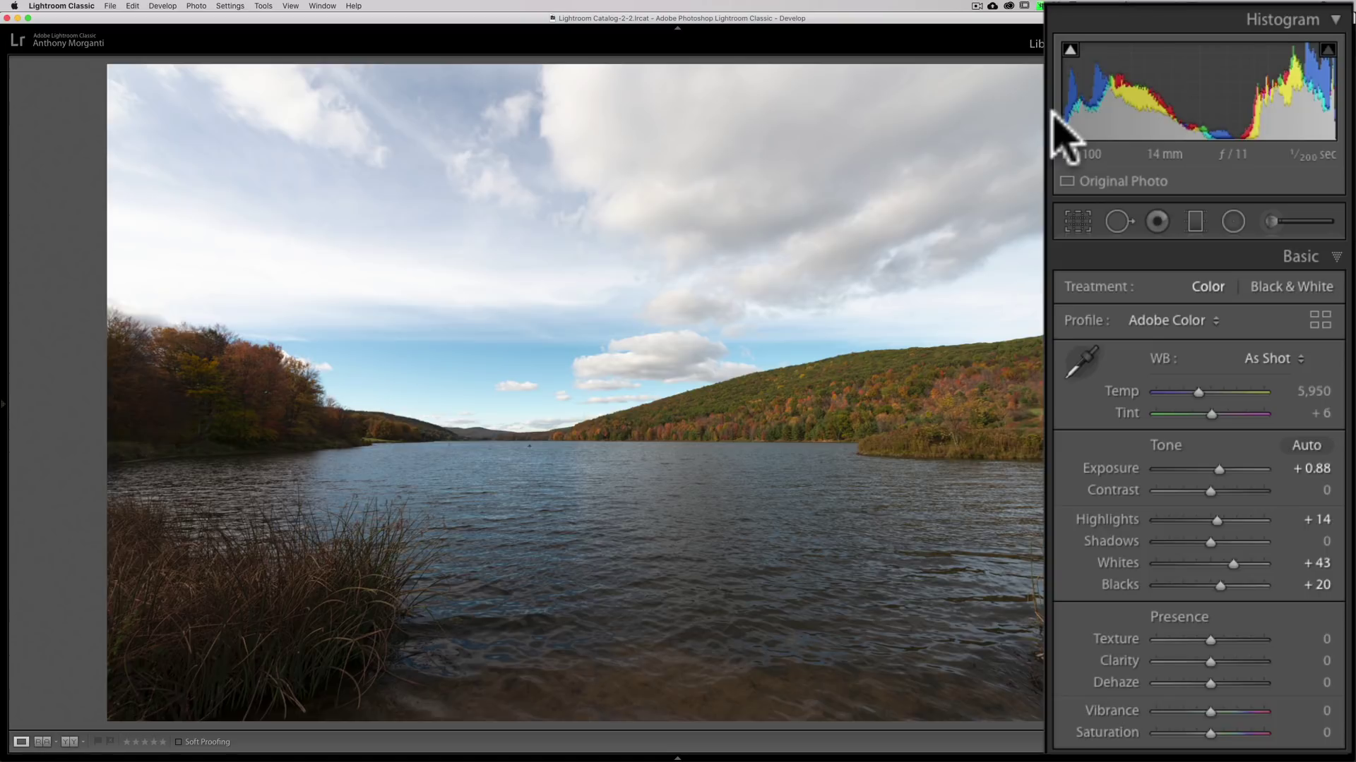
pyautogui.moveTo(1063, 131); pyautogui.dragTo(1070, 117)
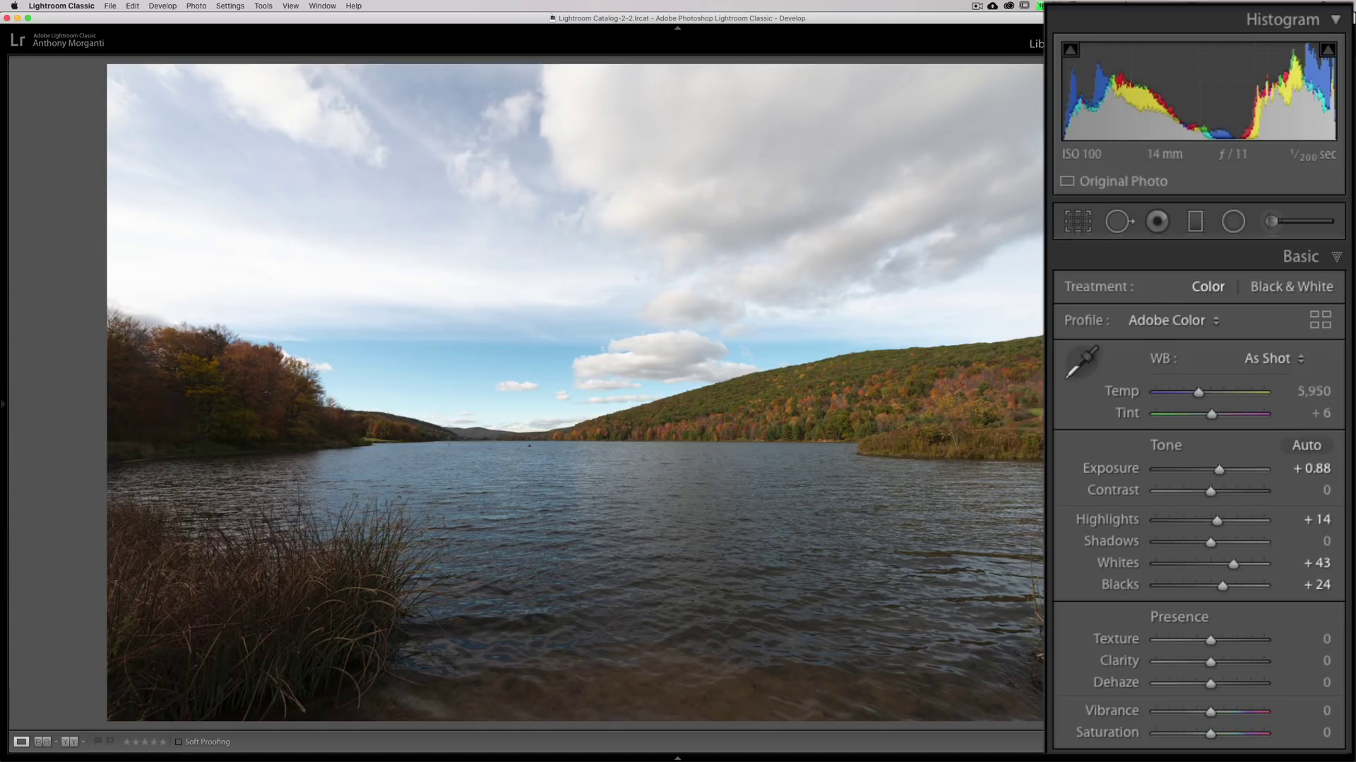
# - Set Contrast to +29 after one reset, and pull Whites down to +39
pyautogui.moveTo(1210, 488)
pyautogui.mouseDown()
pyautogui.moveTo(1264, 489)
pyautogui.moveTo(1210, 488)
pyautogui.moveTo(1222, 489)
pyautogui.mouseUp()
pyautogui.doubleClick(1220, 488)
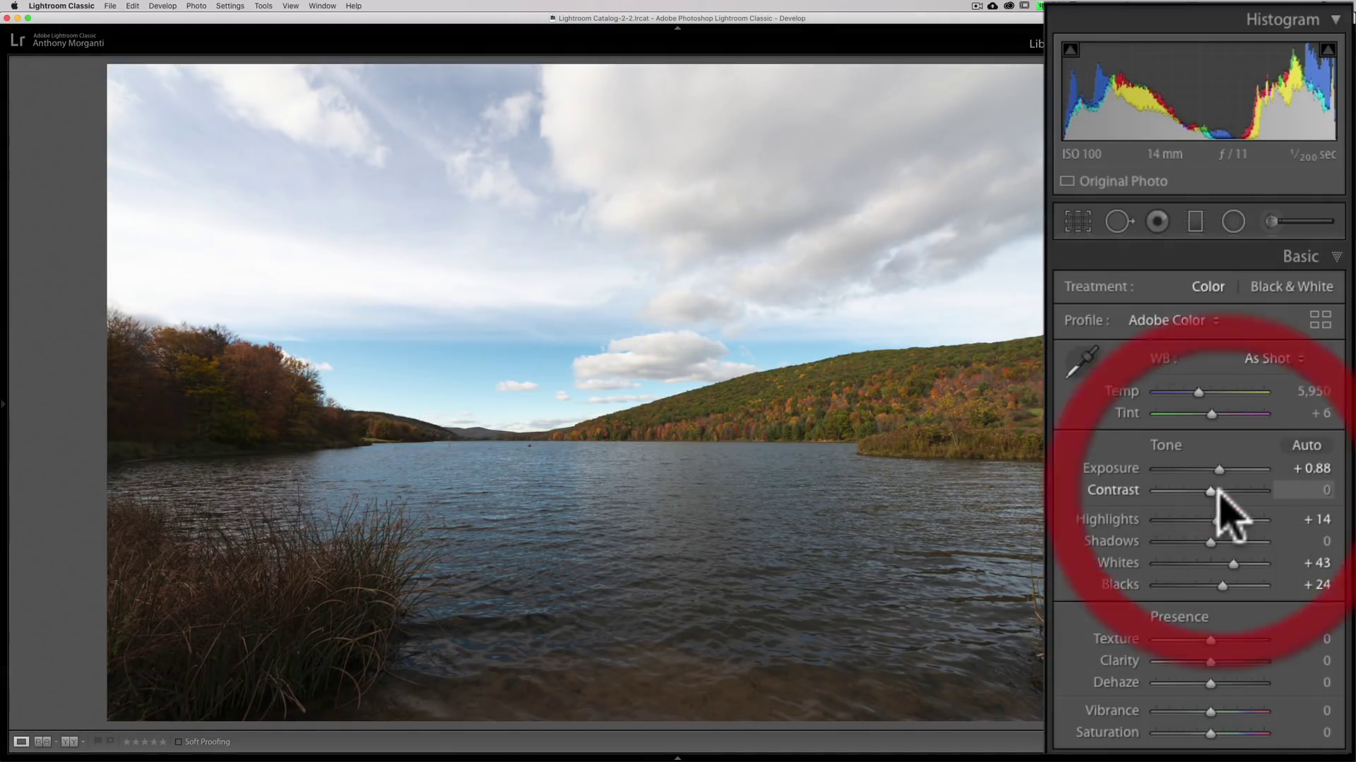
pyautogui.moveTo(1209, 489); pyautogui.dragTo(1225, 488)
pyautogui.moveTo(1325, 99); pyautogui.dragTo(1312, 99)
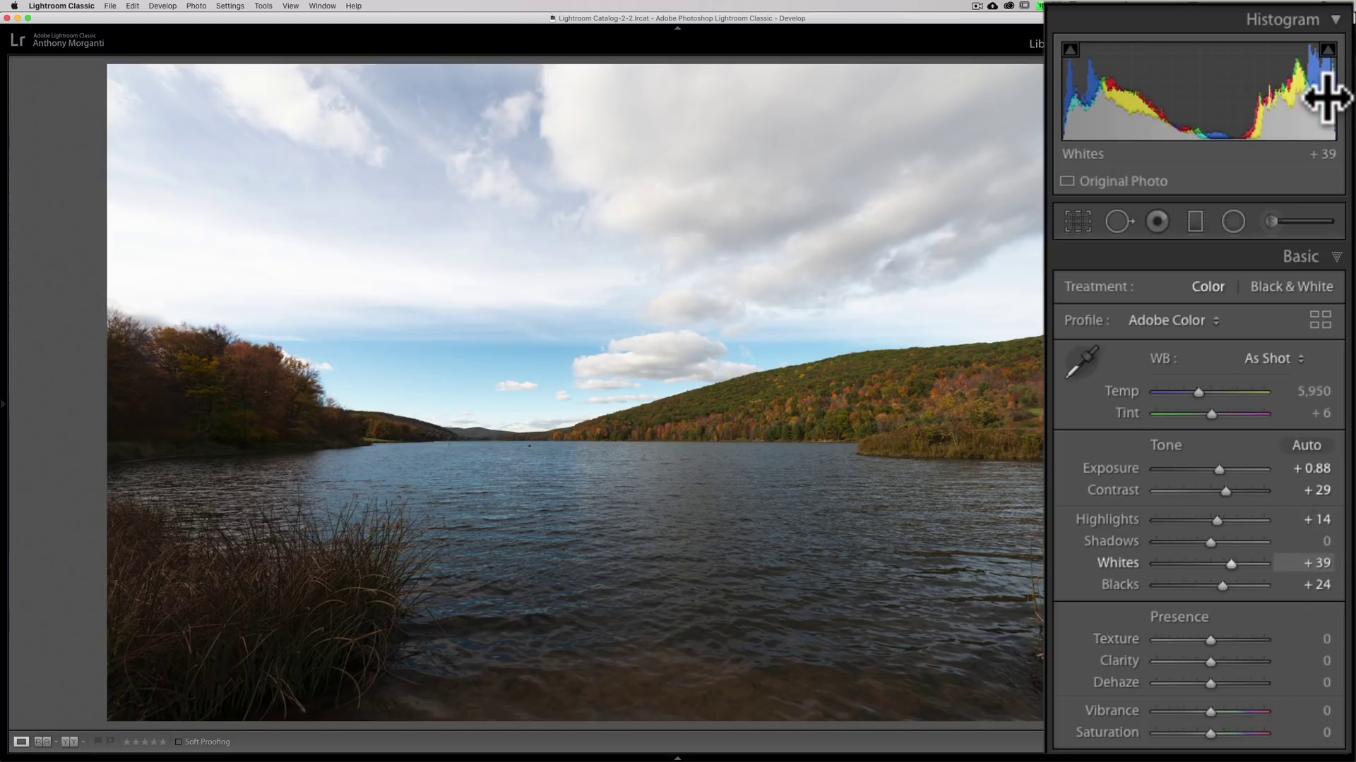
pyautogui.moveTo(1208, 639); pyautogui.dragTo(1210, 678)
pyautogui.click(1246, 639)
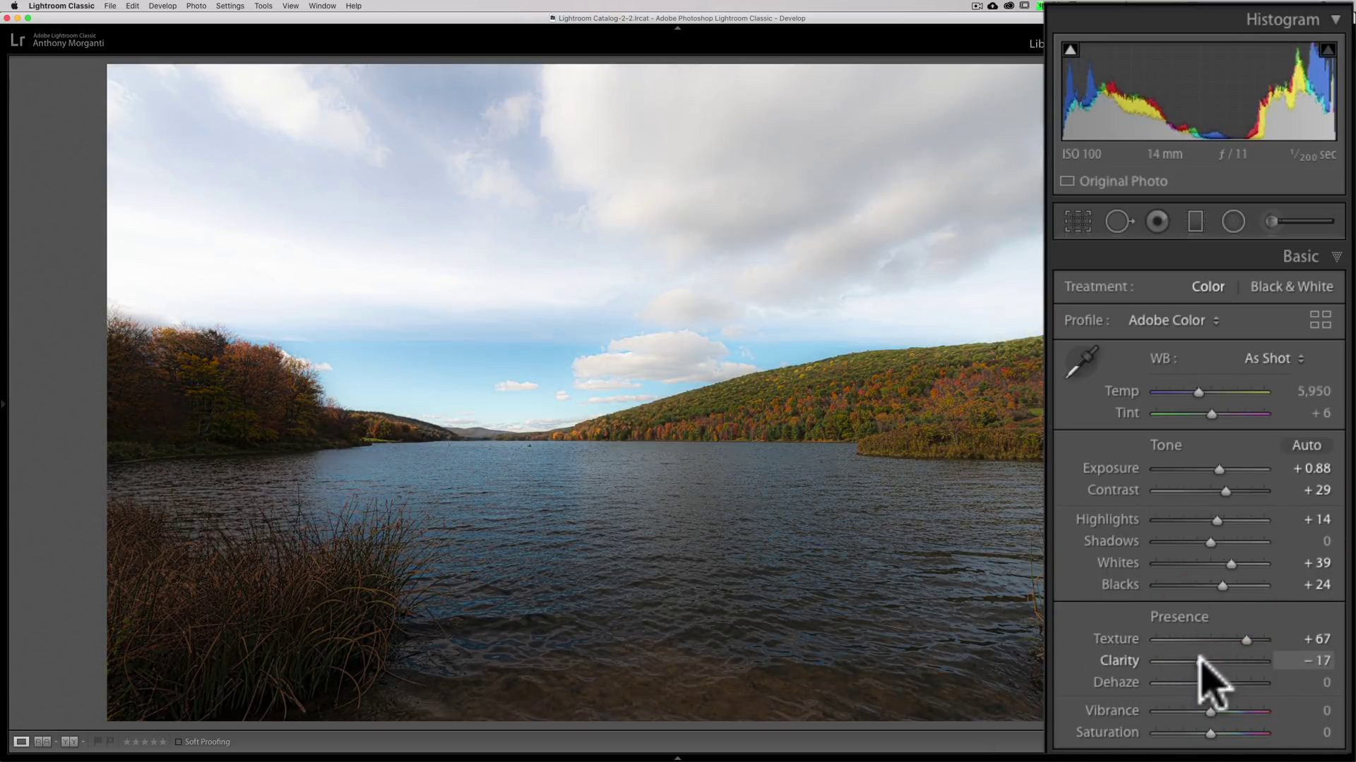
pyautogui.click(1203, 665)
pyautogui.doubleClick(1246, 639)
pyautogui.click(1213, 682)
pyautogui.moveTo(1213, 682)
pyautogui.mouseDown()
pyautogui.moveTo(1232, 682)
pyautogui.moveTo(1208, 682)
pyautogui.mouseUp()
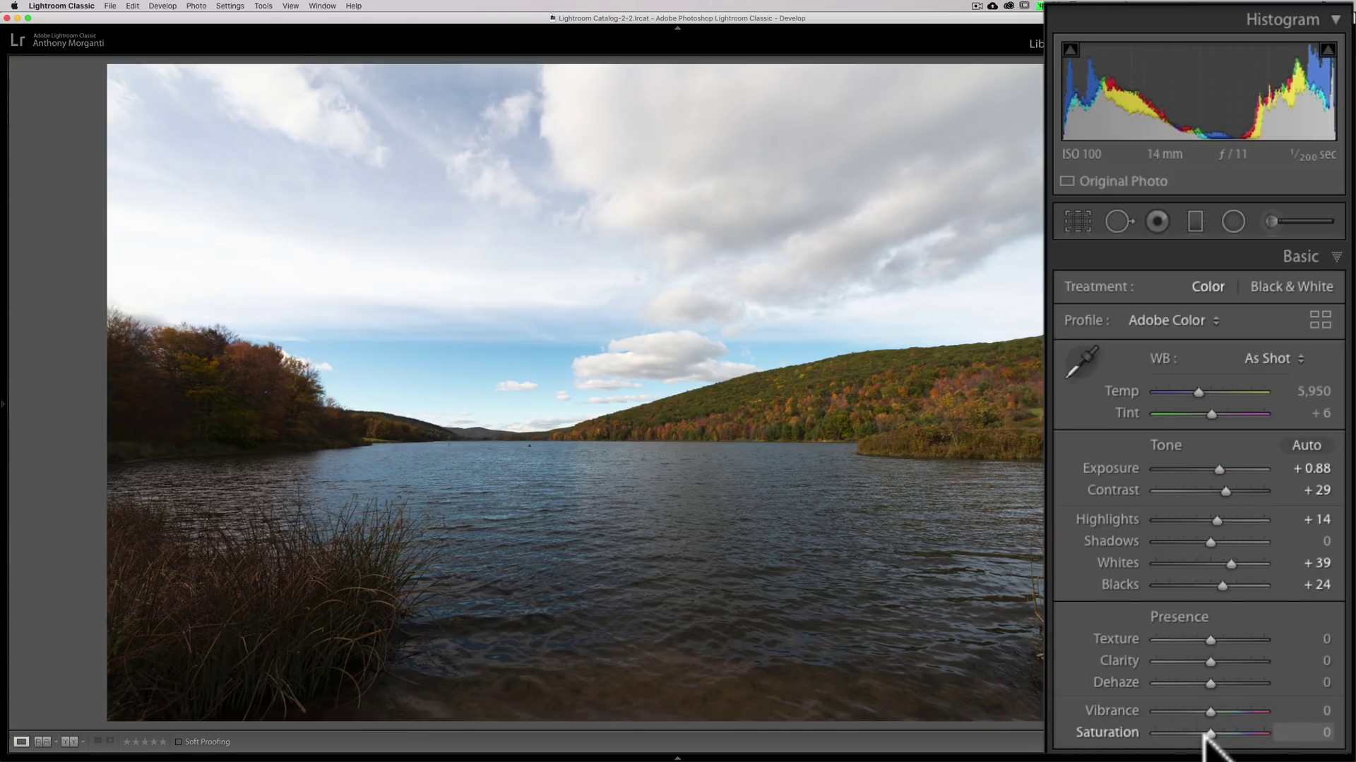
pyautogui.moveTo(1208, 731)
pyautogui.mouseDown()
pyautogui.moveTo(1264, 734)
pyautogui.moveTo(1195, 735)
pyautogui.moveTo(1274, 728)
pyautogui.moveTo(1217, 734)
pyautogui.mouseUp()
pyautogui.doubleClick(1217, 733)
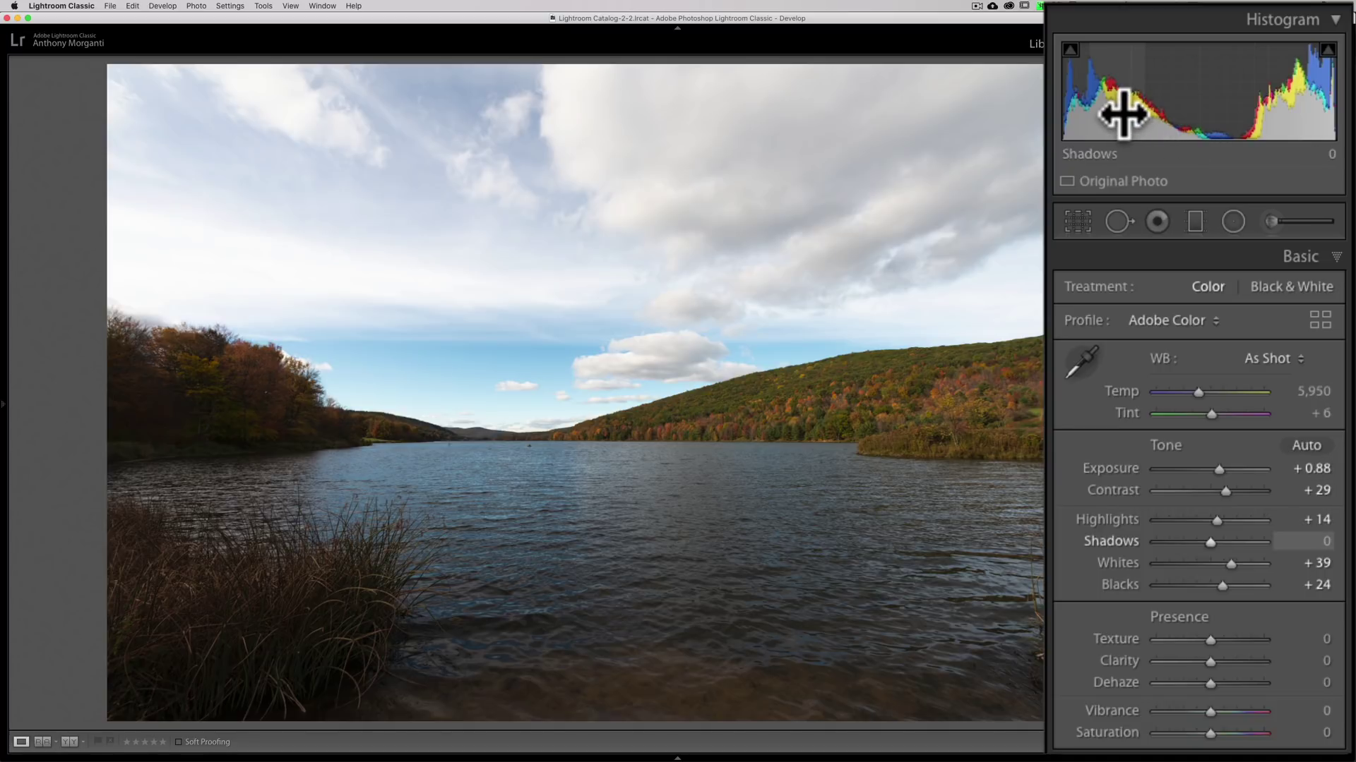
# - Raise Shadows to +64 and drop Blacks to −5 from the histogram
pyautogui.moveTo(1123, 113)
pyautogui.mouseDown()
pyautogui.moveTo(1178, 113)
pyautogui.moveTo(1120, 115)
pyautogui.mouseUp()
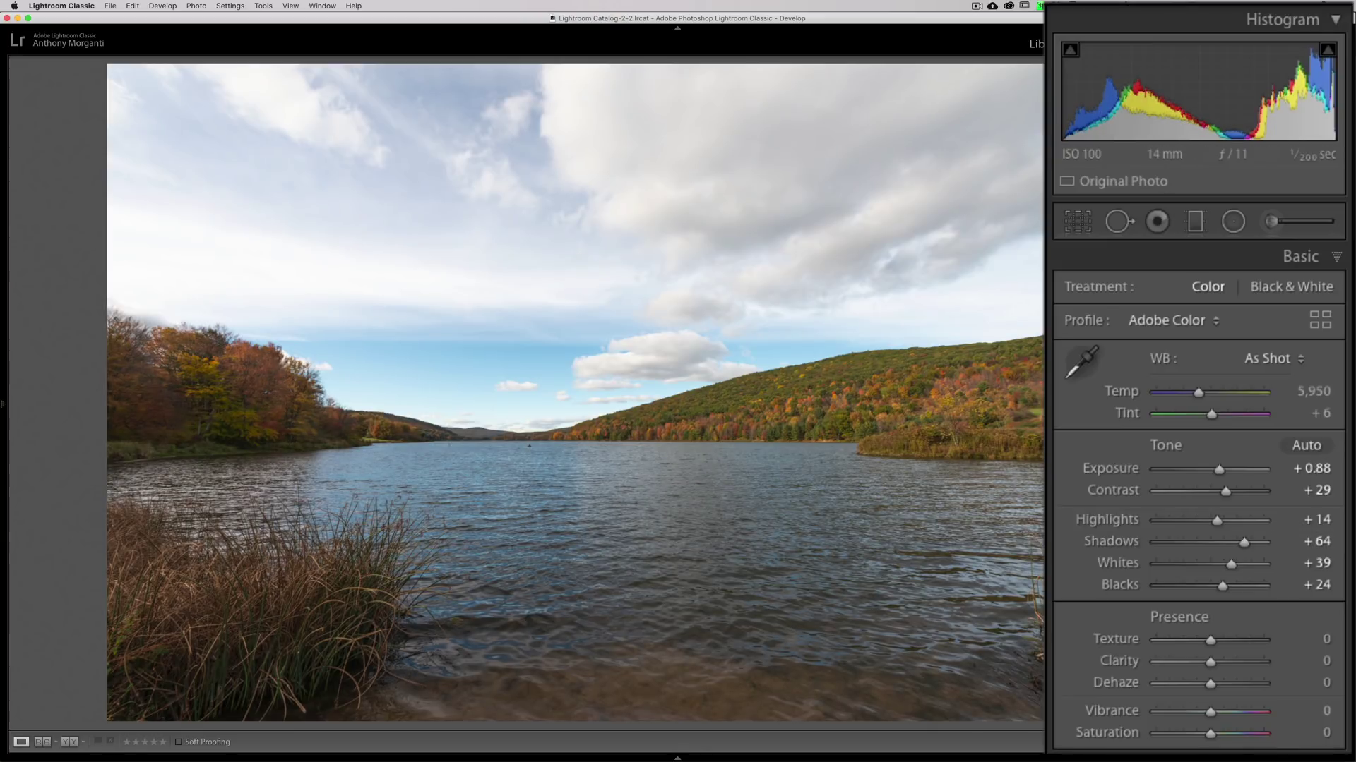
pyautogui.moveTo(1074, 130); pyautogui.dragTo(1056, 130)
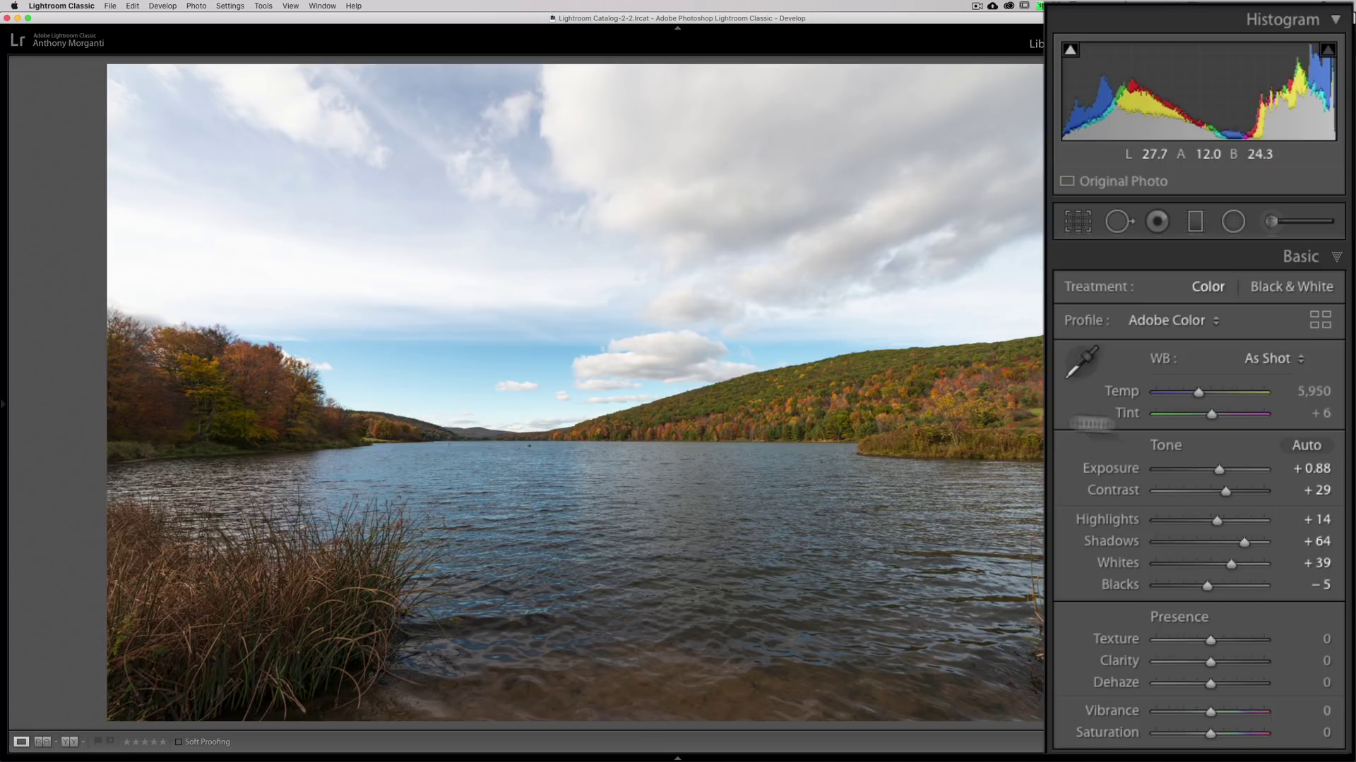
# - Raise Texture, Clarity and Saturation to +19 each in the Presence panel
pyautogui.moveTo(1210, 640); pyautogui.dragTo(1219, 661)
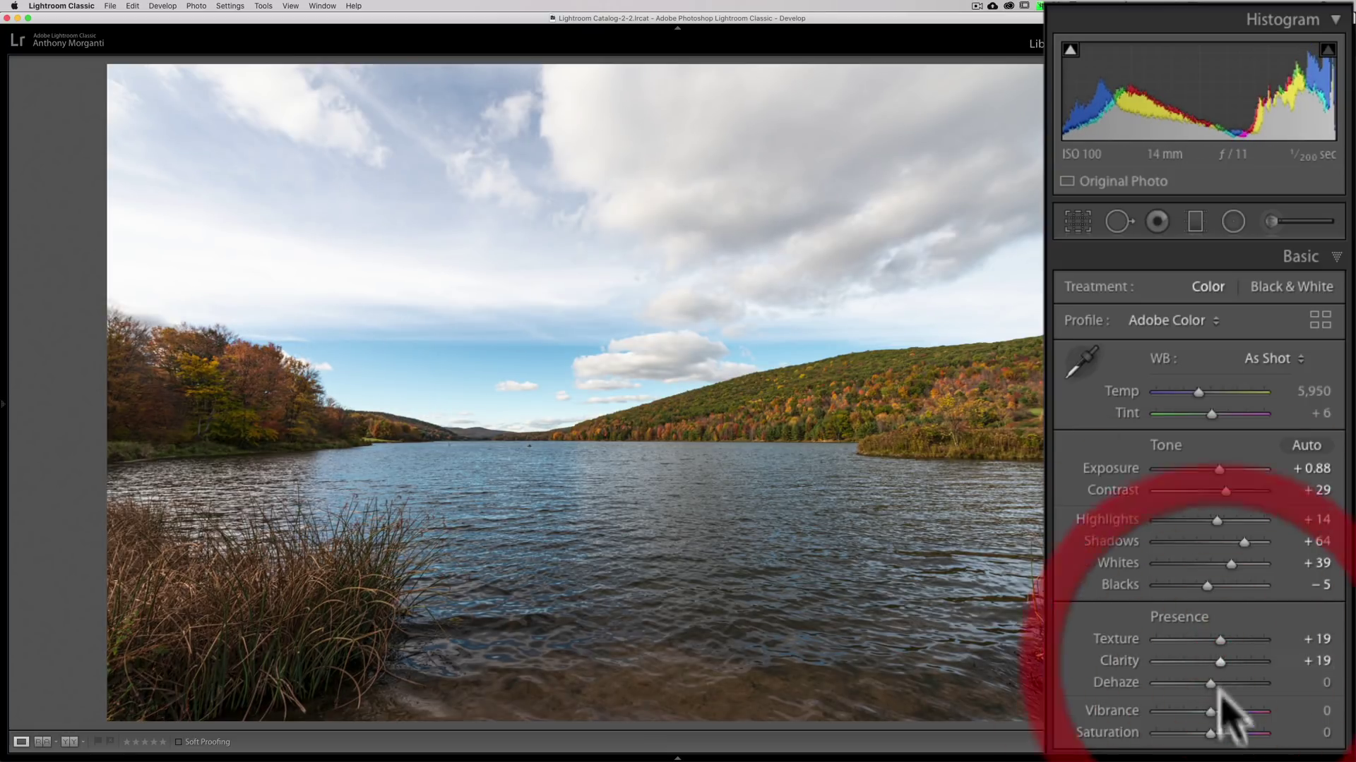
pyautogui.moveTo(1209, 732); pyautogui.dragTo(1221, 732)
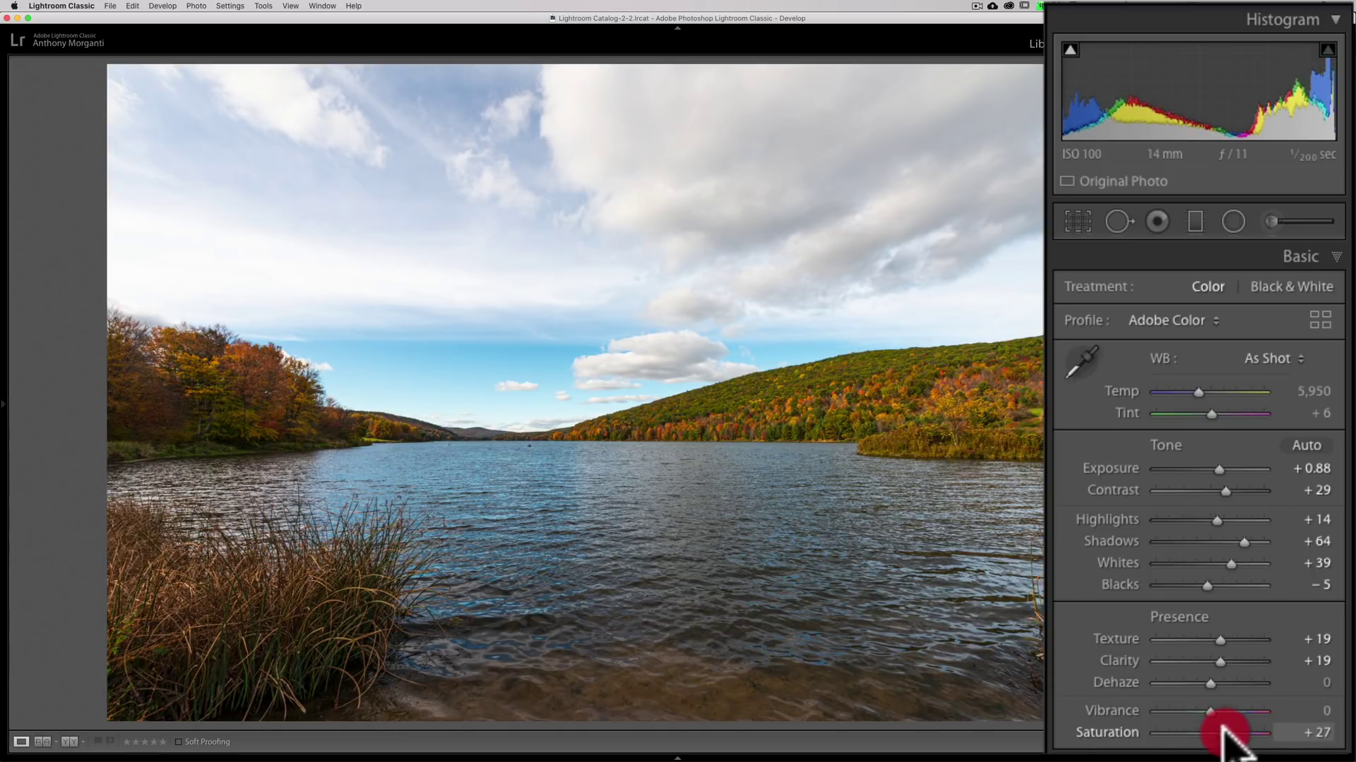
pyautogui.moveTo(1224, 733); pyautogui.dragTo(1221, 734)
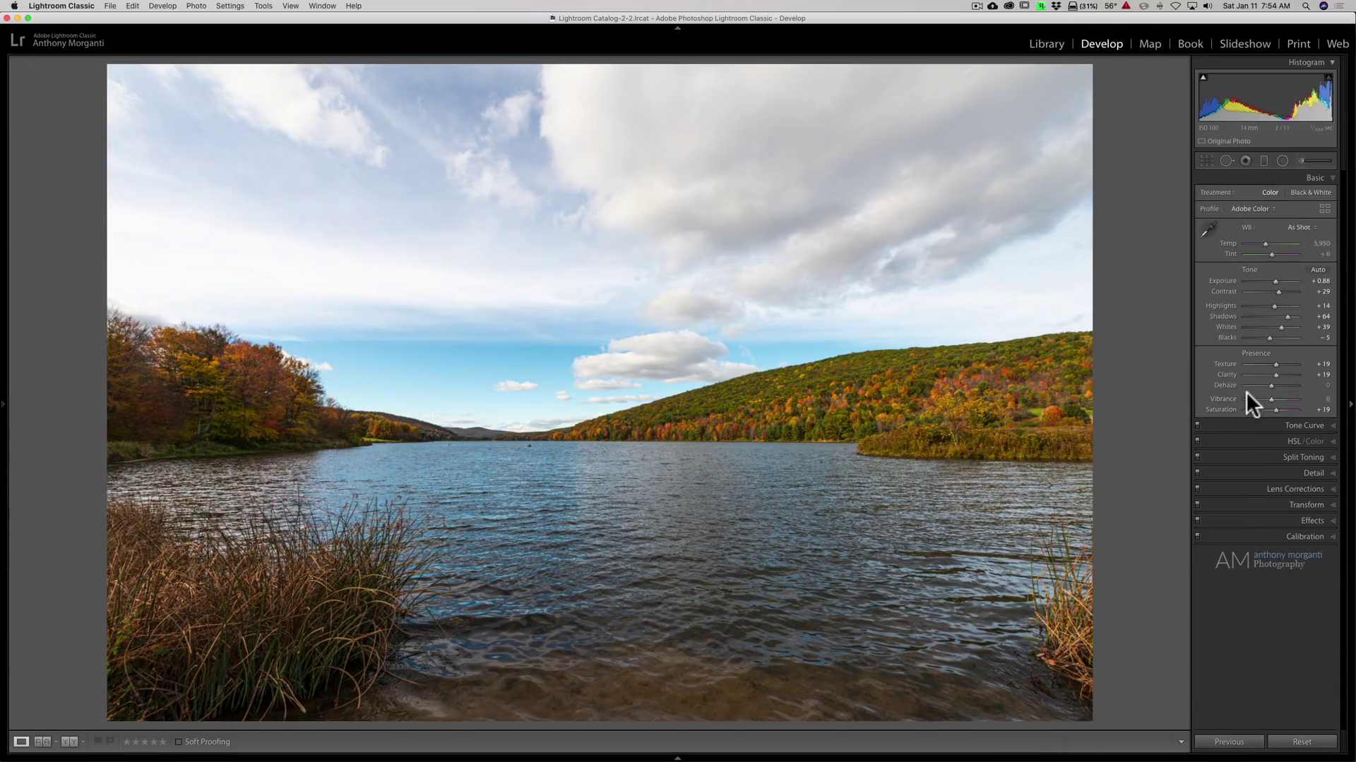